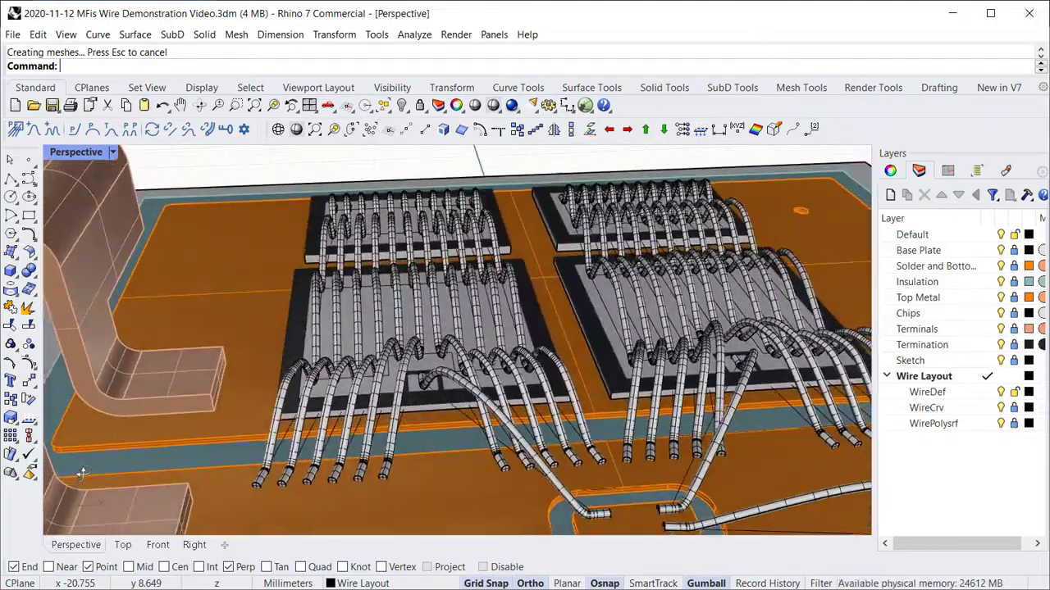
Step: Delete the Wire Layout layer together with its sublayers and all the wire objects on them
click(947, 379)
click(924, 194)
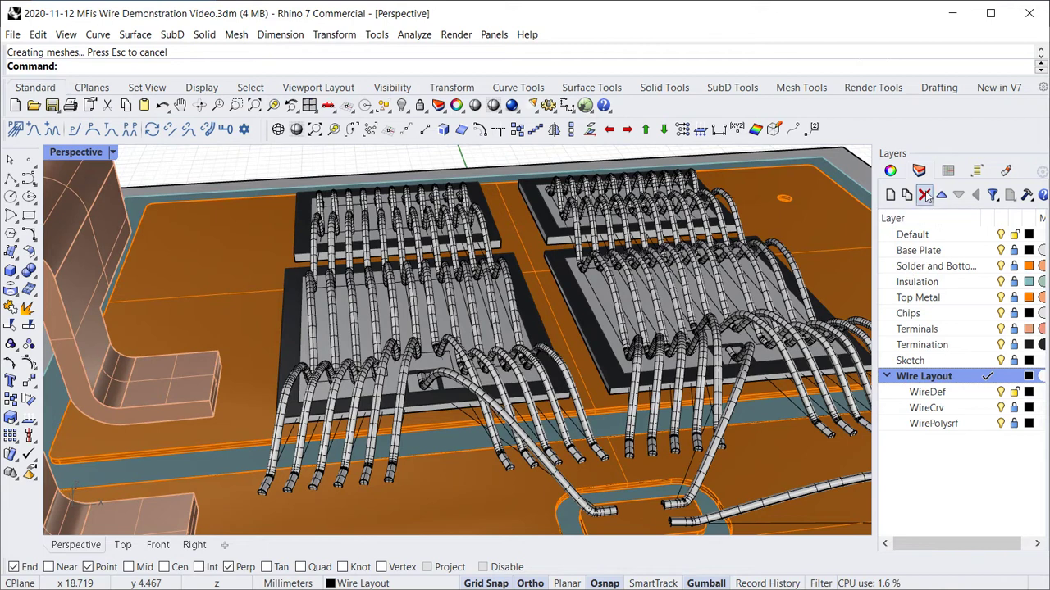
click(496, 343)
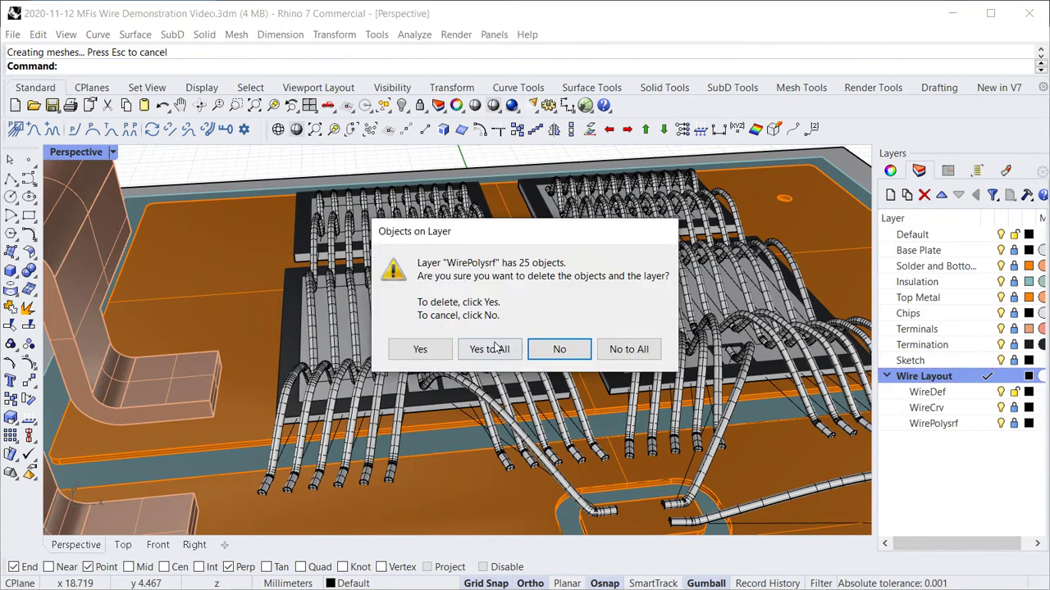
click(495, 351)
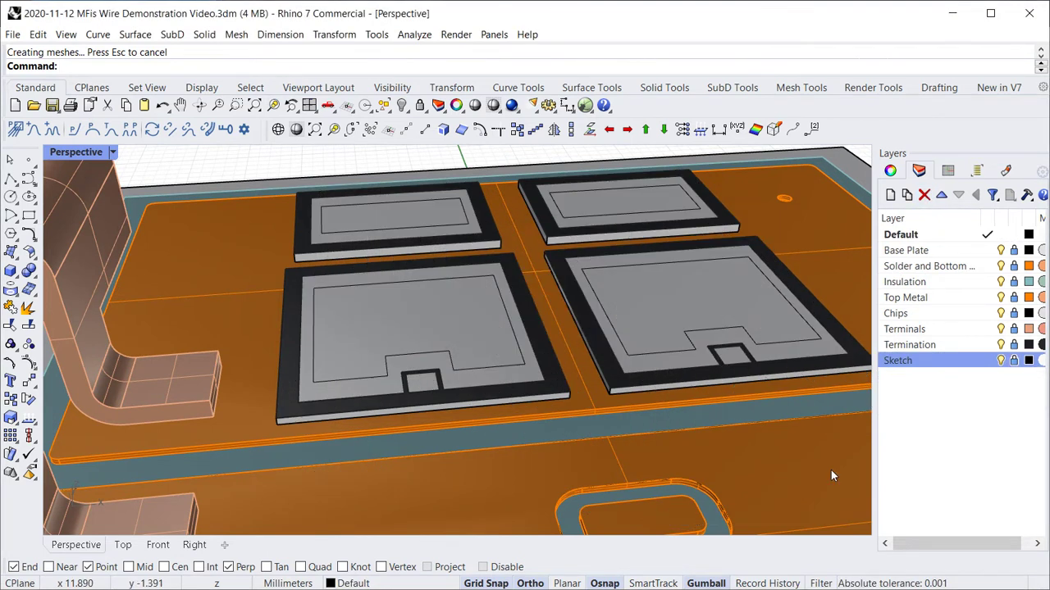
Step: Create a layer named "Wire layout" as the current layer and hide the Termination layer
click(888, 195)
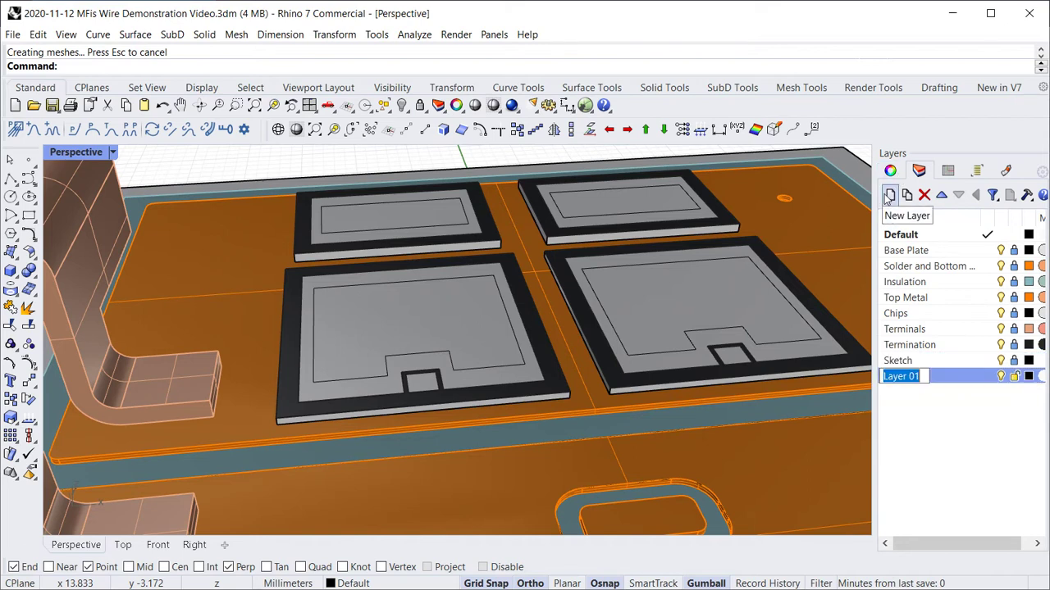
text(Wire layout)
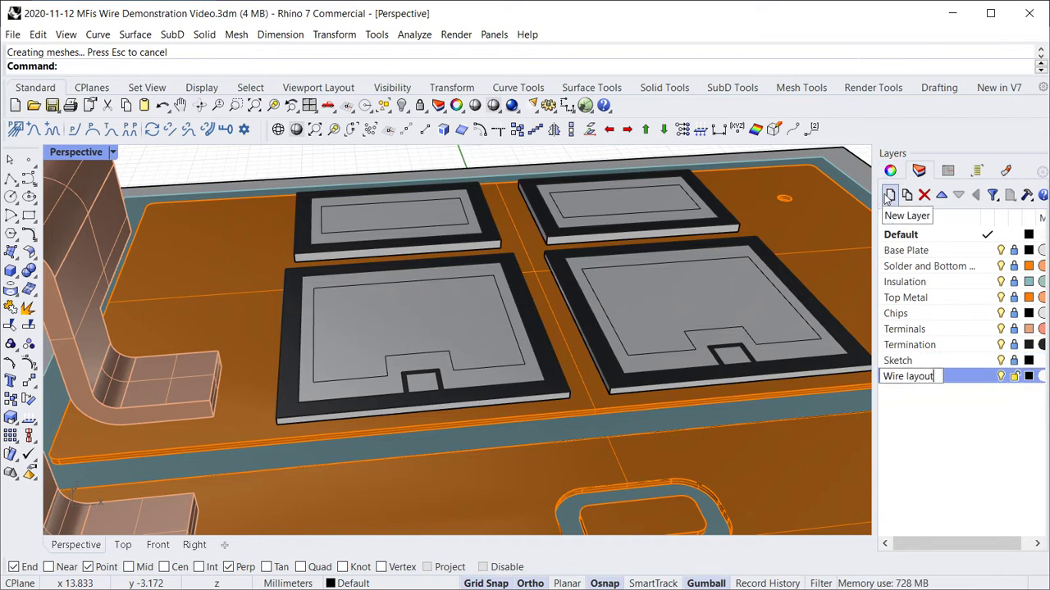
key(Return)
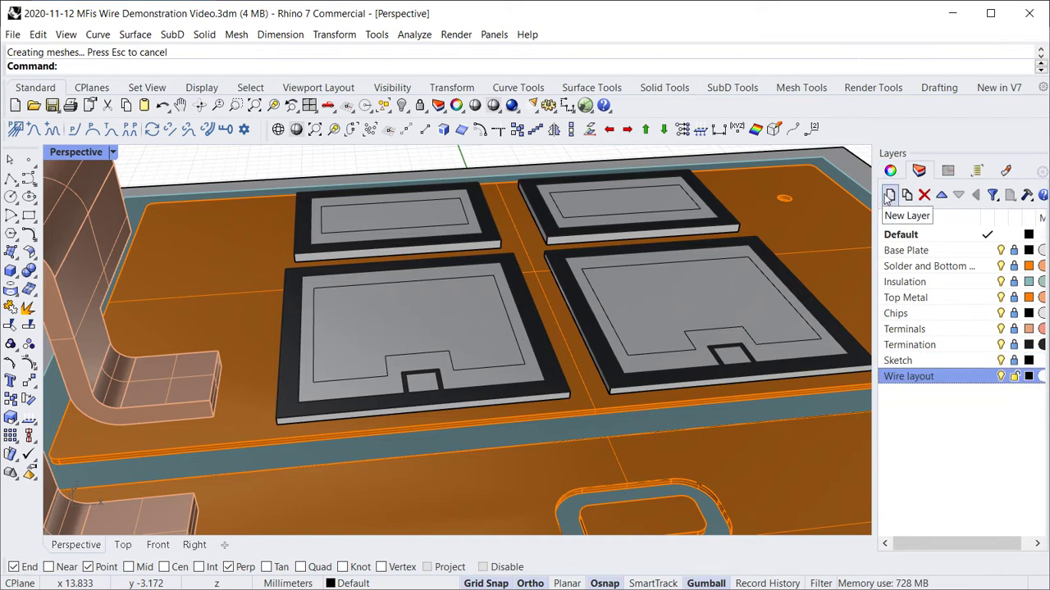
click(988, 377)
click(1001, 346)
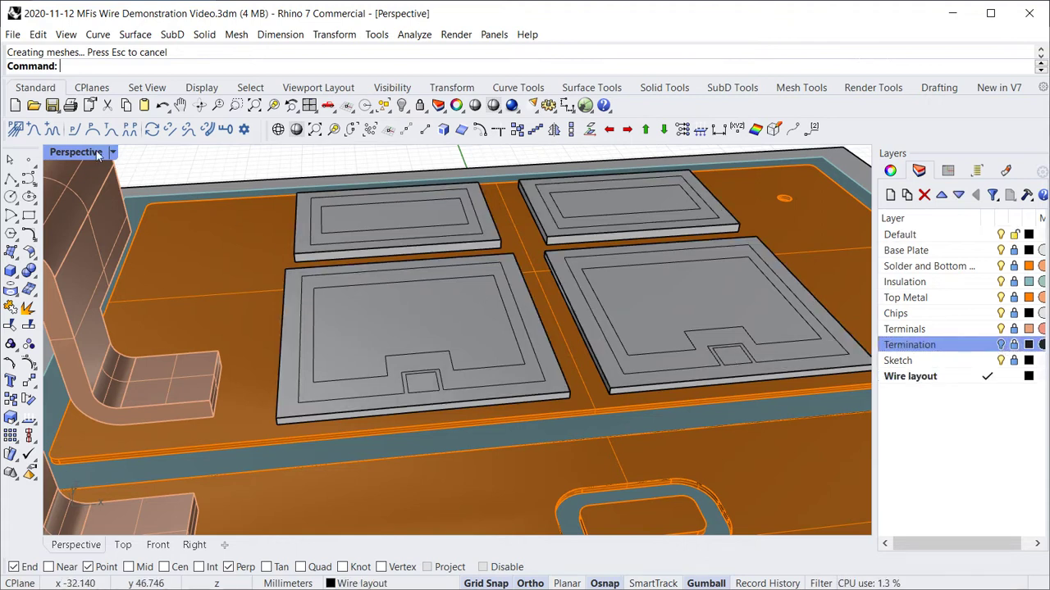
Step: Start a StitchWire with a new layout using wedge bond, diameter 0.375, penetration 0.25 and circular cross section
click(52, 129)
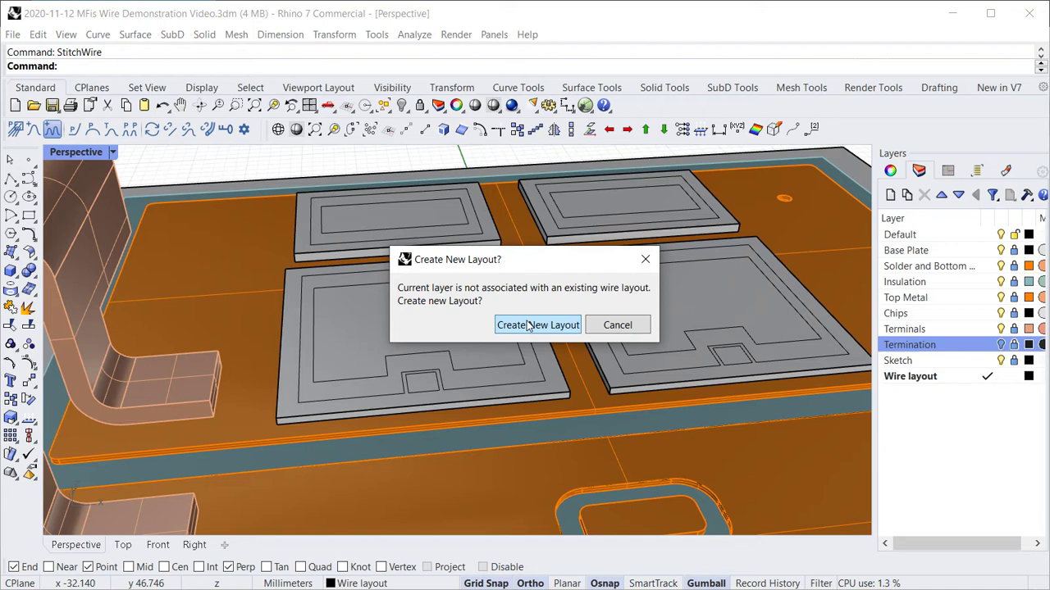
click(537, 325)
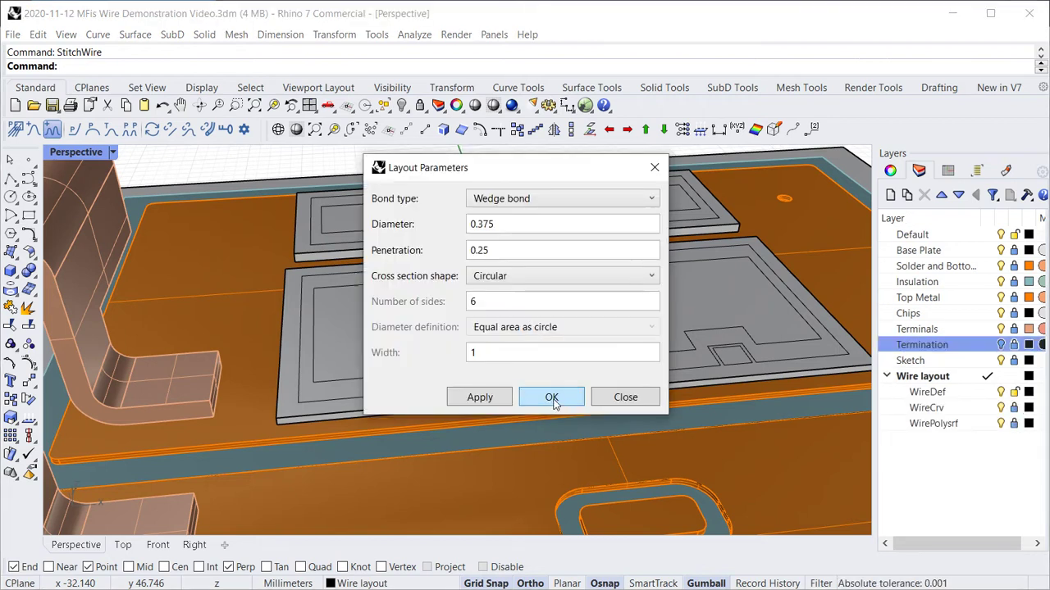
click(552, 398)
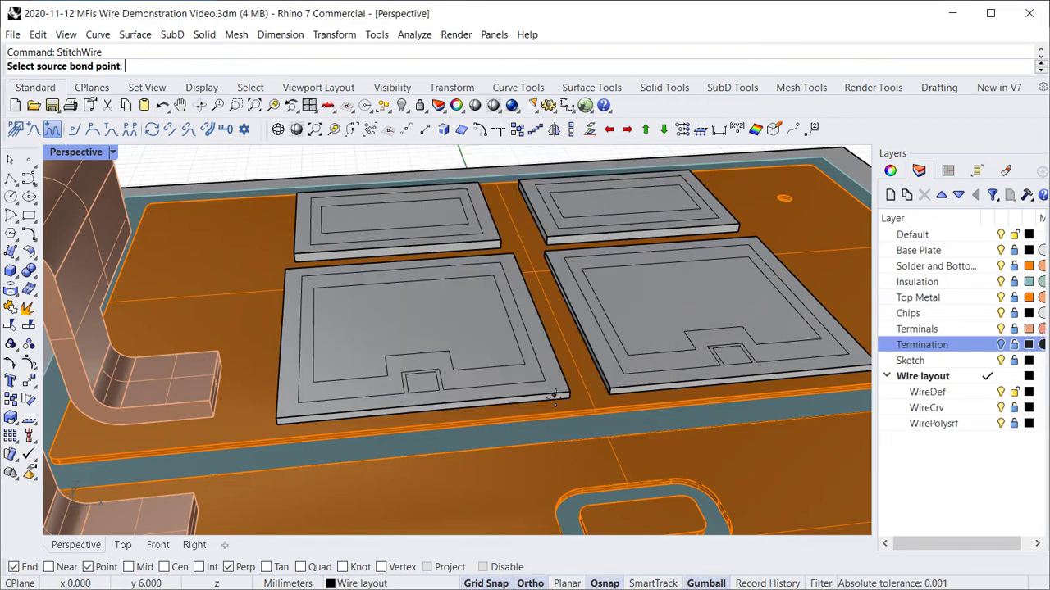
Step: Place the stitch wire's bond points along the left sketch corners of the two left chips, ending on the lower copper area
click(321, 207)
click(322, 233)
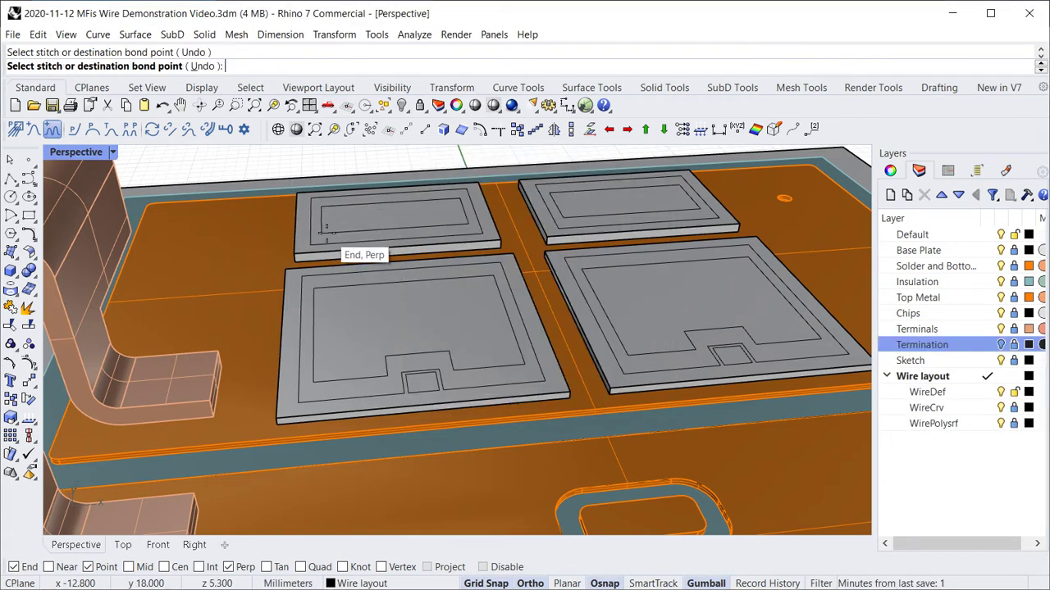
click(314, 289)
click(314, 382)
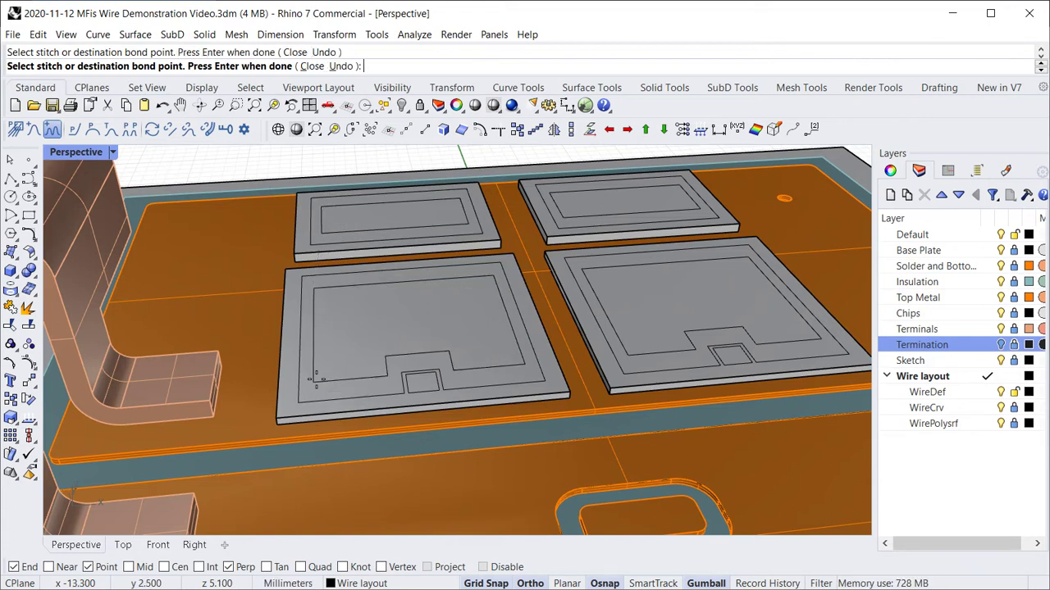
click(314, 466)
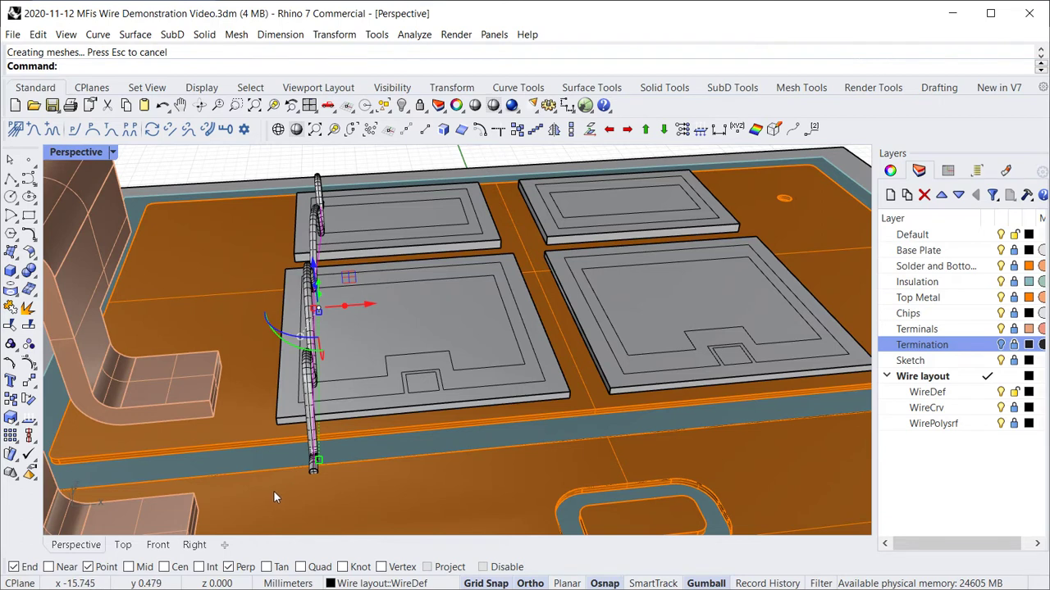
Step: Move the wire's final bond point -1 mm along Y with the gumball, and turn the gumball off
click(312, 467)
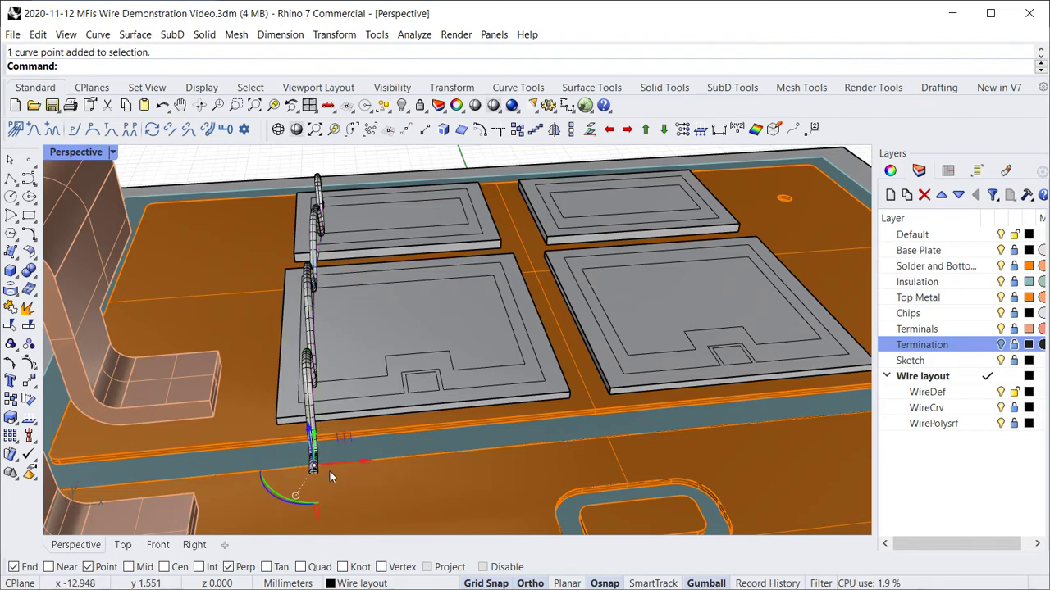
click(317, 444)
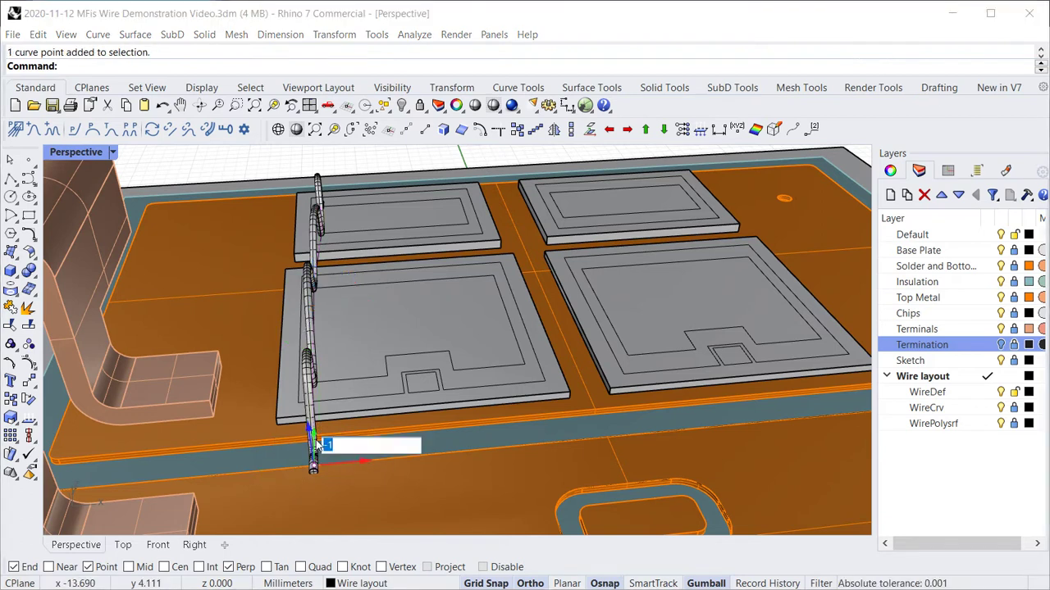
key(Return)
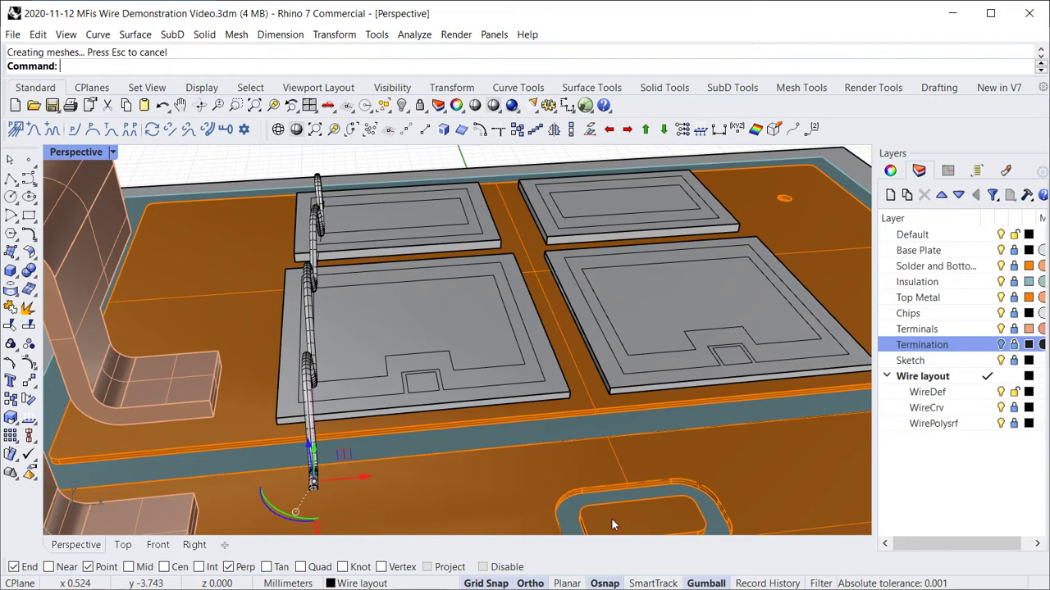
click(707, 583)
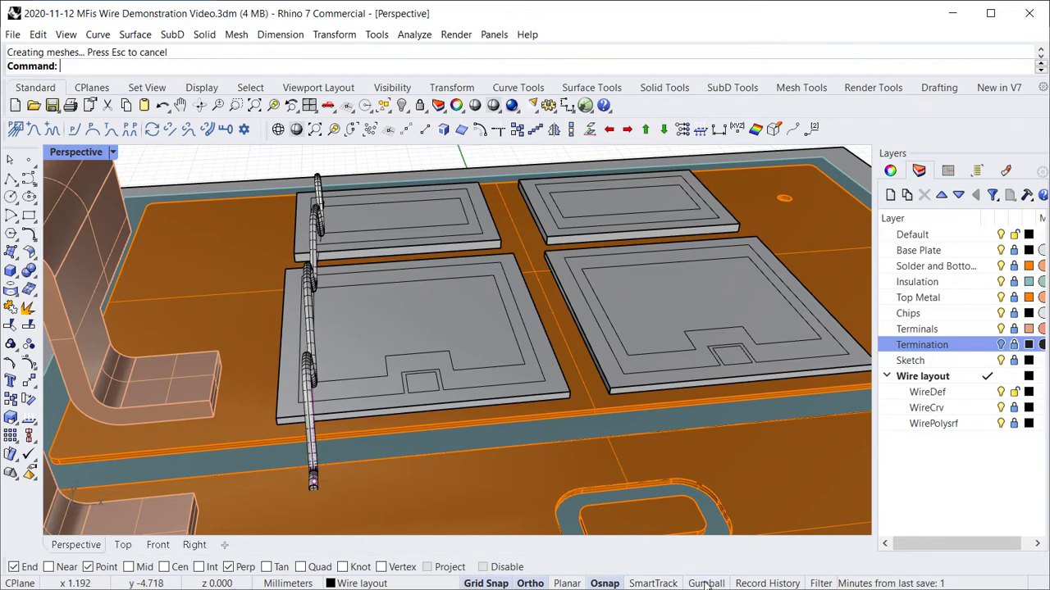
Step: Array the stitch wire linearly across the left chips as 11 items spaced 0.9 mm apart
right_drag(492, 369, 390, 296)
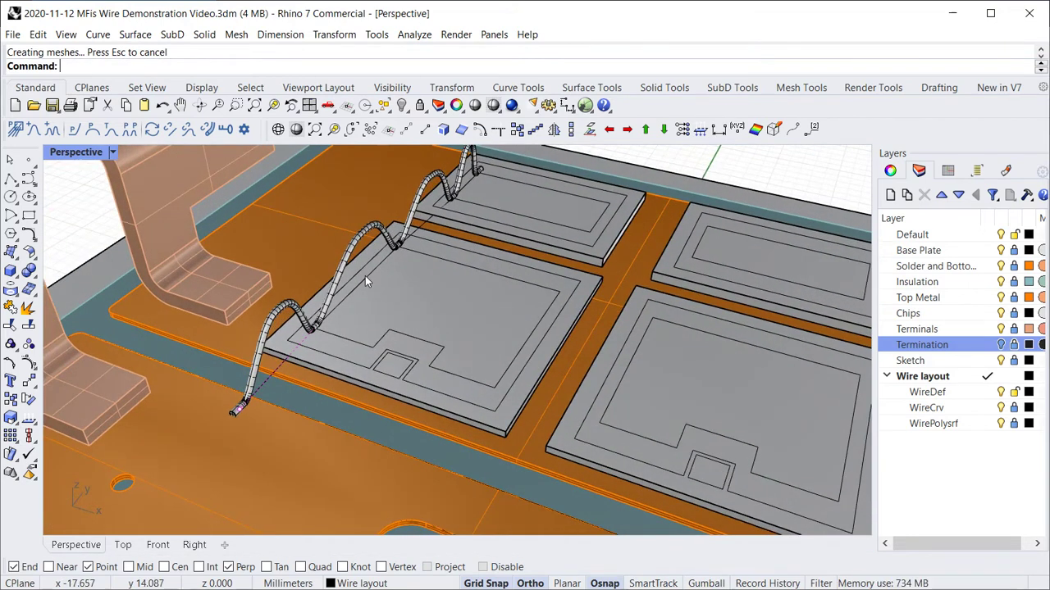
click(367, 276)
click(410, 319)
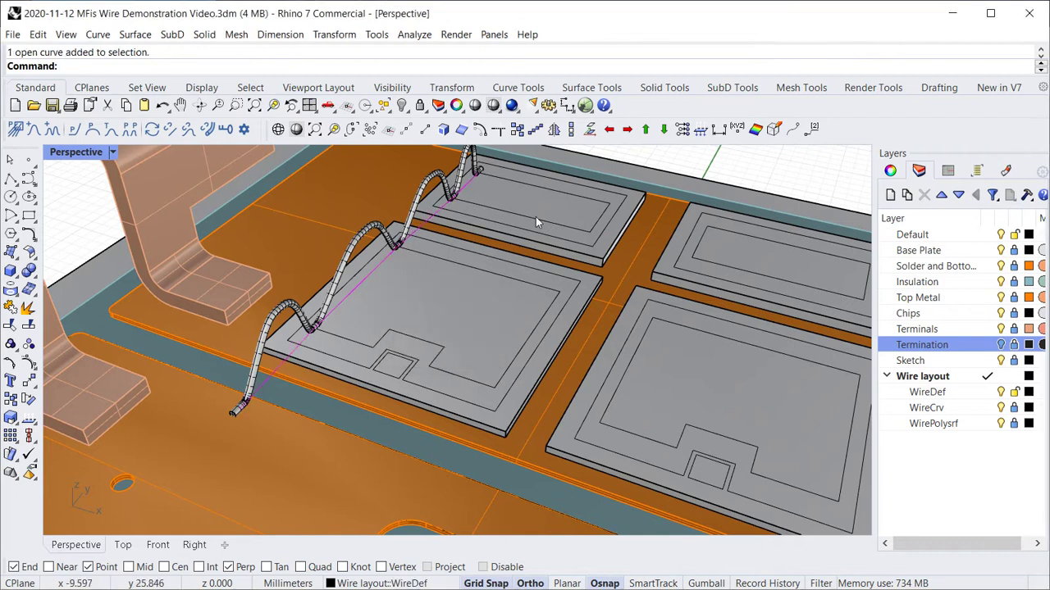
click(535, 130)
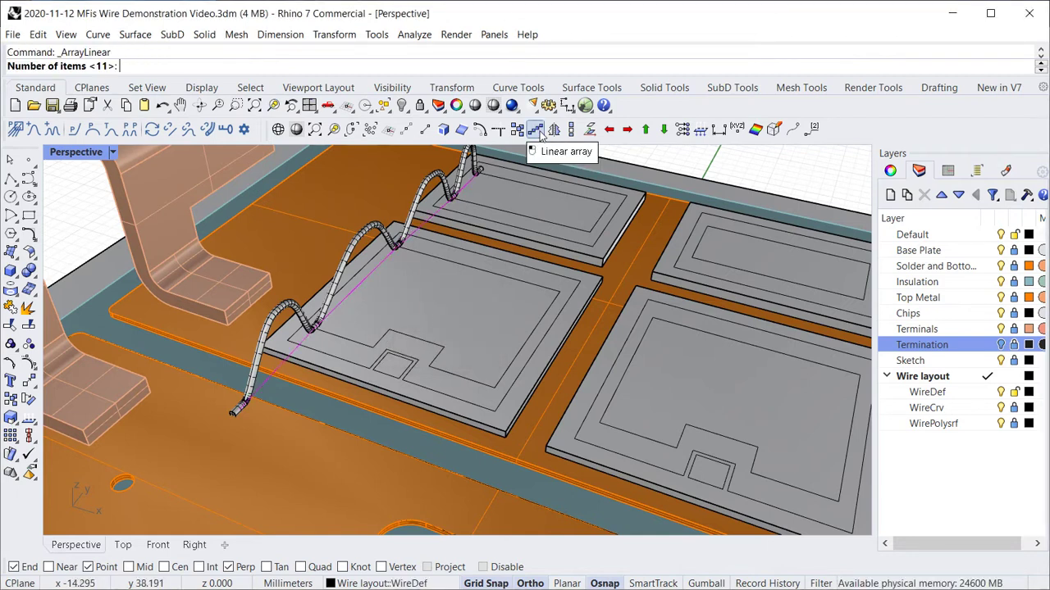
key(Return)
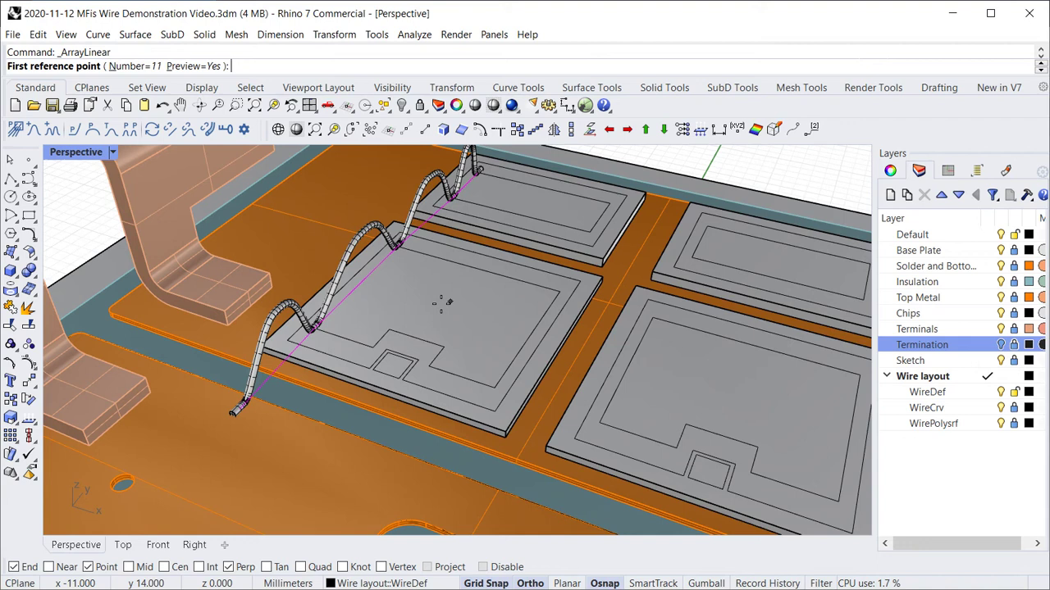
click(410, 297)
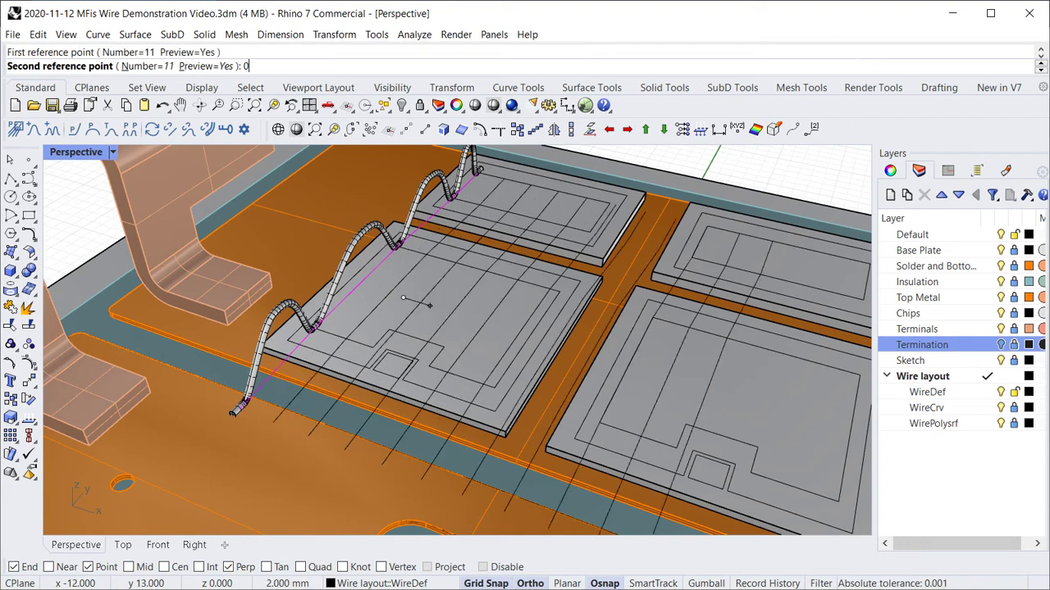
text(0.9)
key(Return)
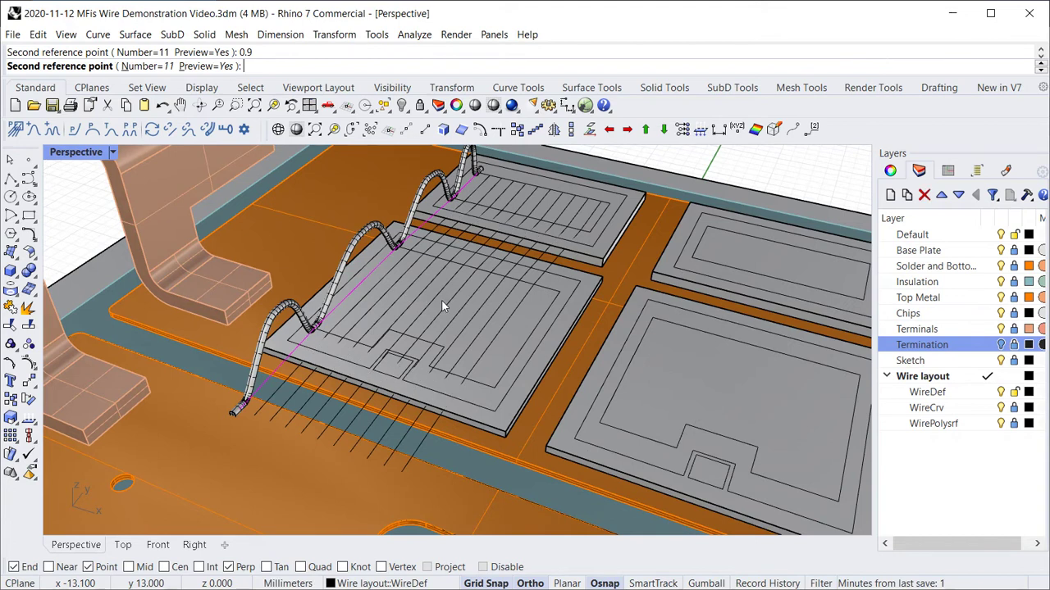
key(Return)
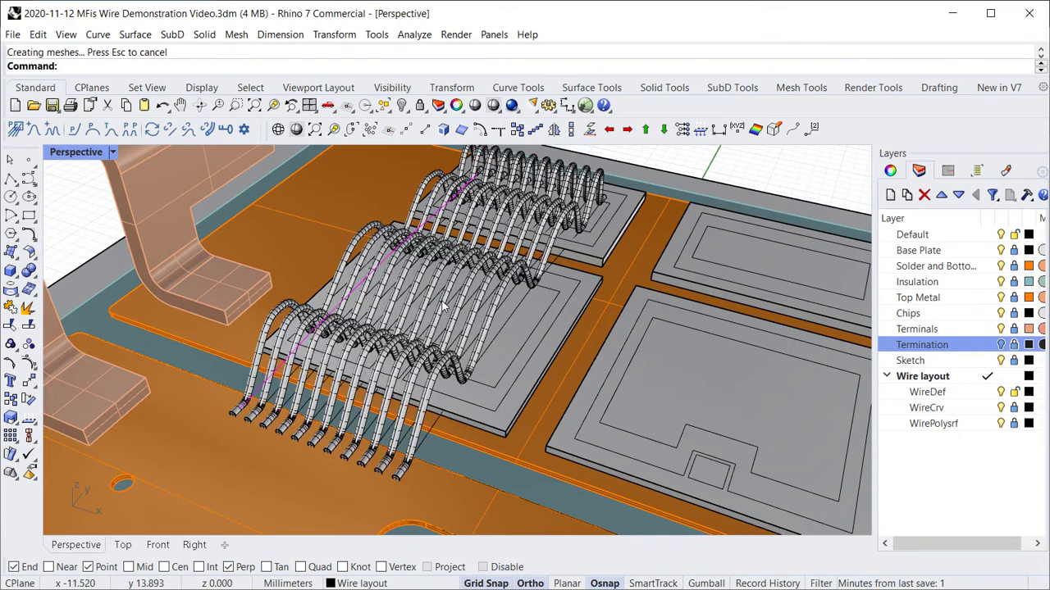
Step: Scale the wires' bond points on the upper-left chip in one direction from the leftmost wire to the sketch outline's right edge
right_drag(377, 283, 392, 321)
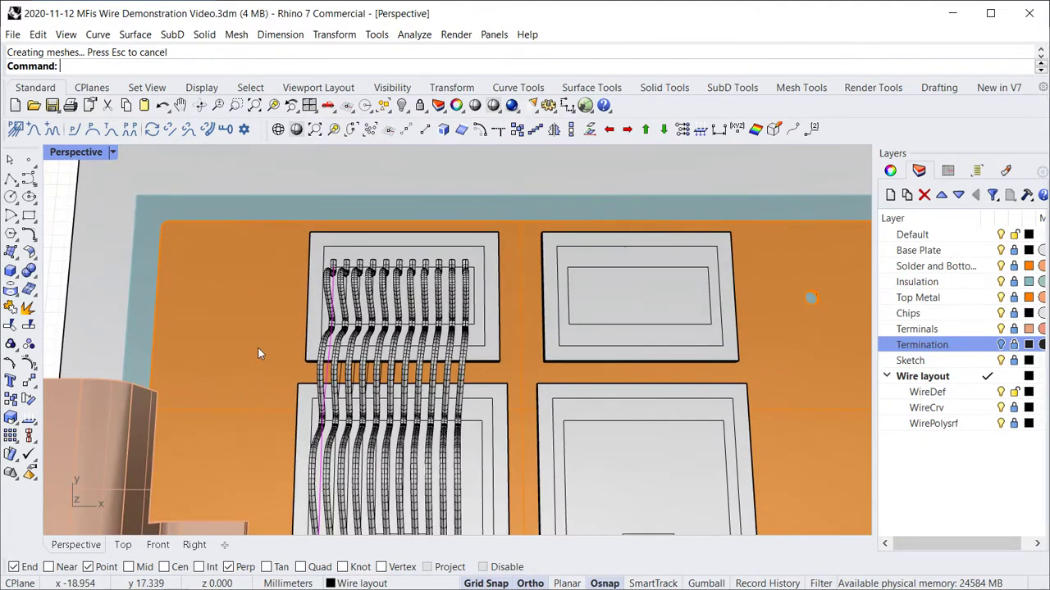
right_drag(257, 358, 257, 368)
drag(261, 370, 496, 241)
scroll(344, 290, up, 2)
scroll(344, 290, up, 1)
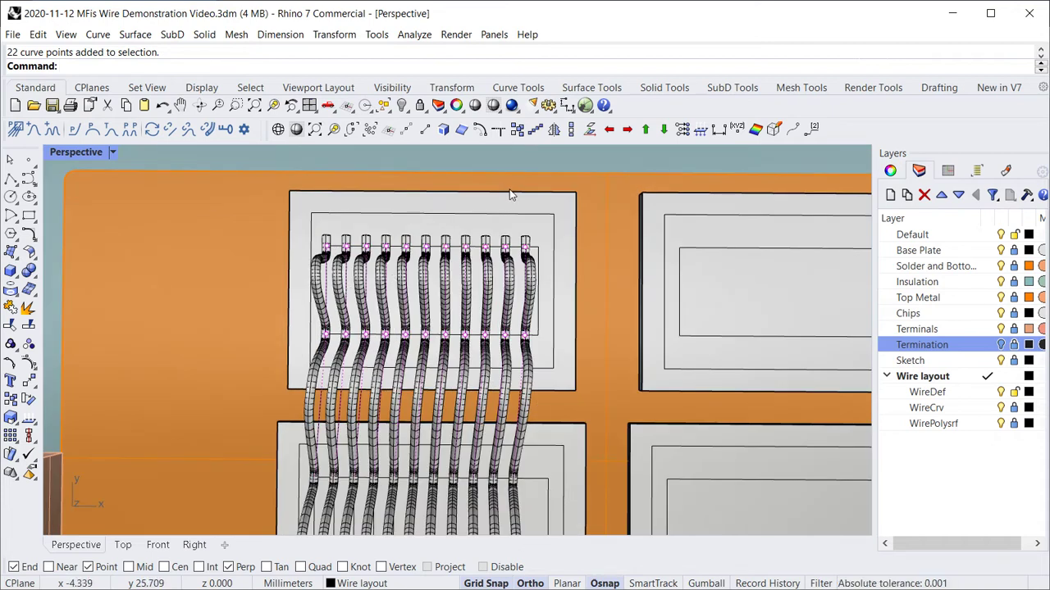
click(572, 129)
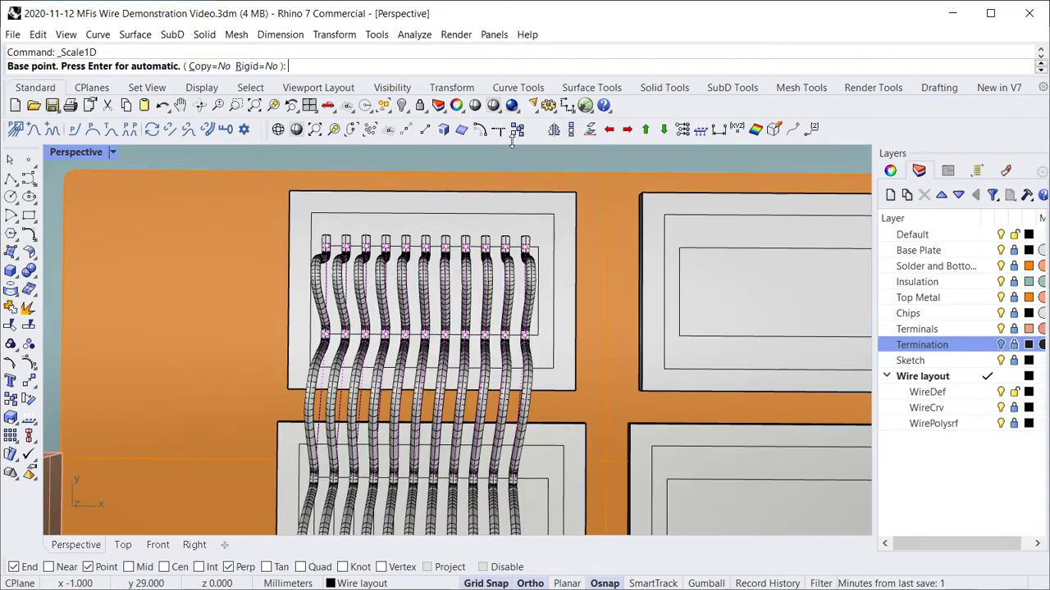
click(325, 244)
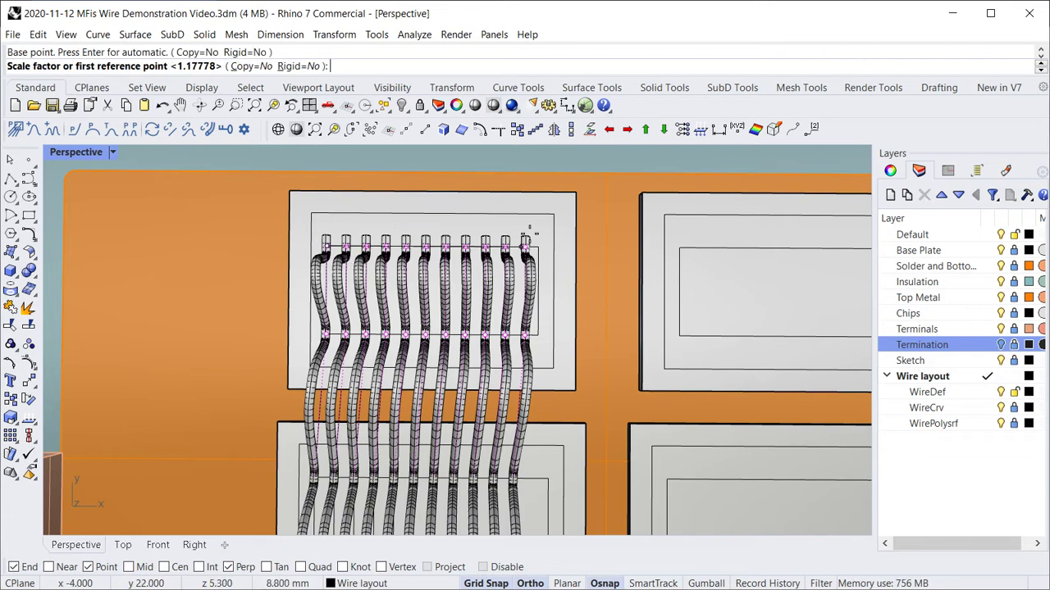
click(526, 244)
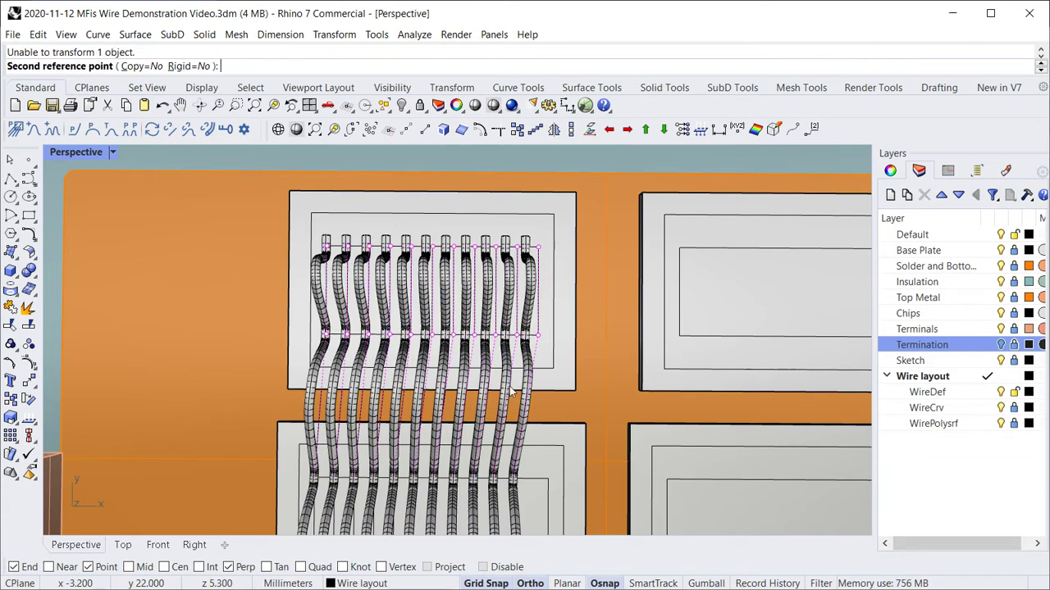
click(469, 428)
Step: Scale the wires' lower-chip and copper bond points in one direction from the leftmost wire to the large chip's right sketch edge
right_drag(468, 428, 451, 340)
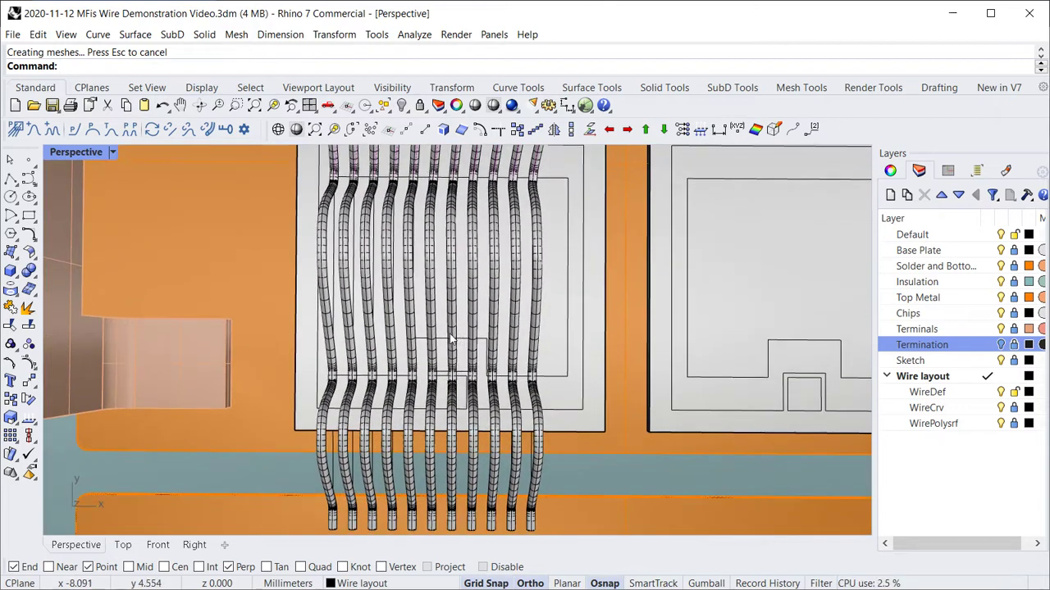
drag(348, 505, 597, 162)
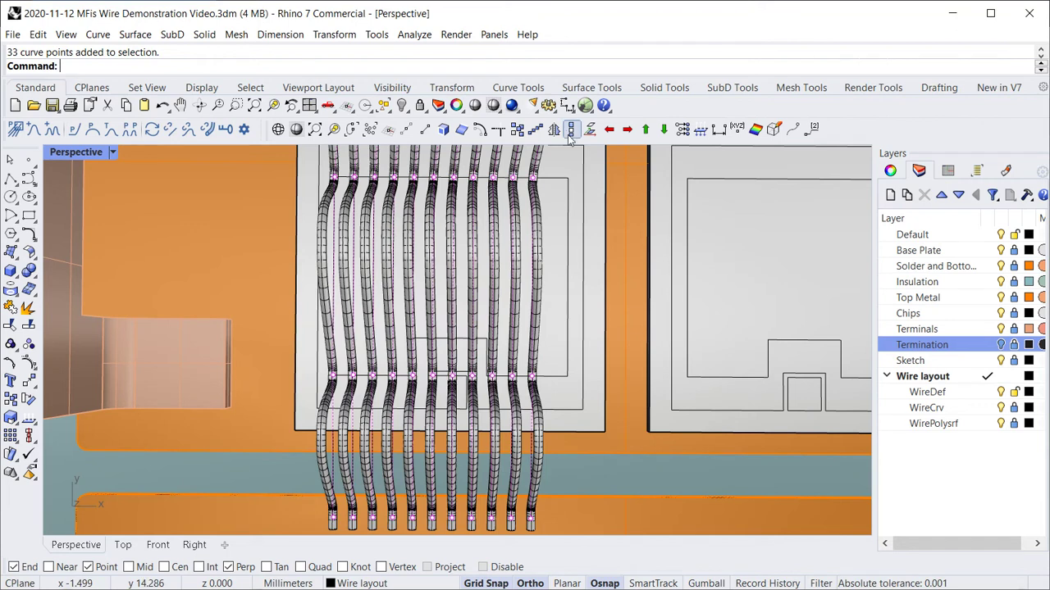
click(569, 129)
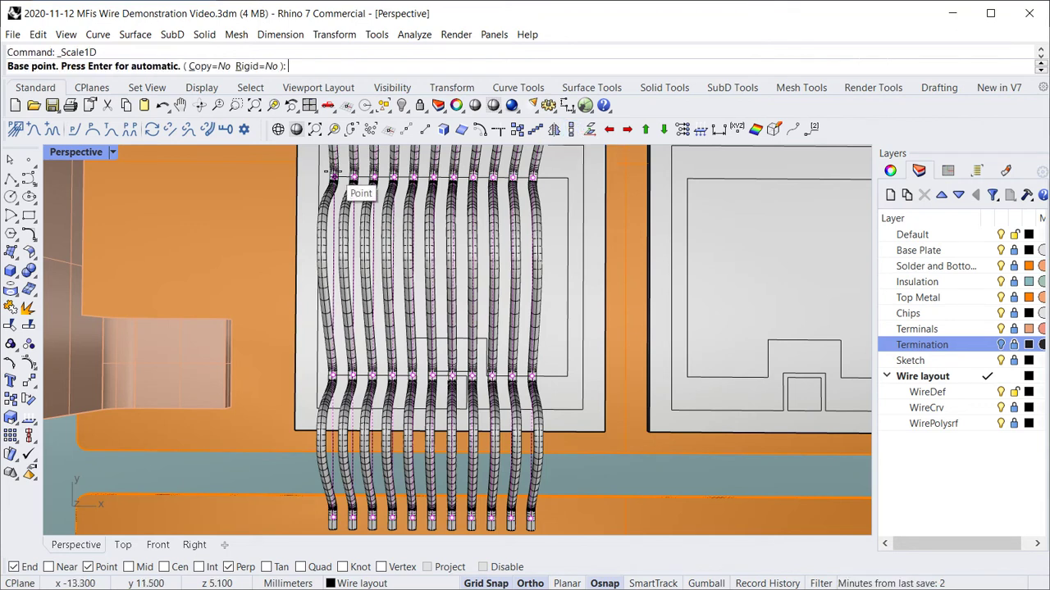
click(336, 177)
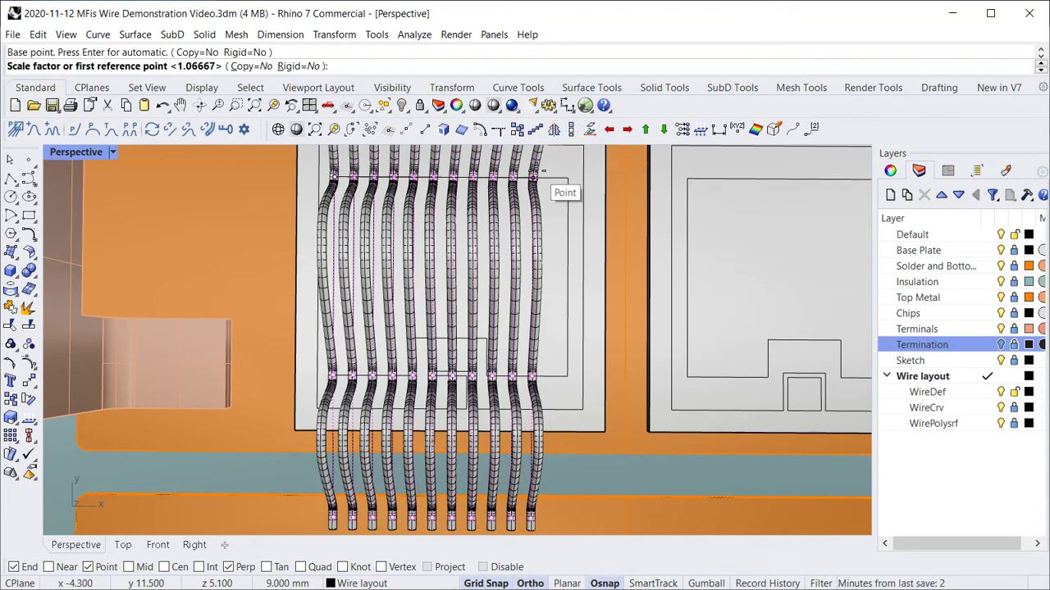
click(540, 172)
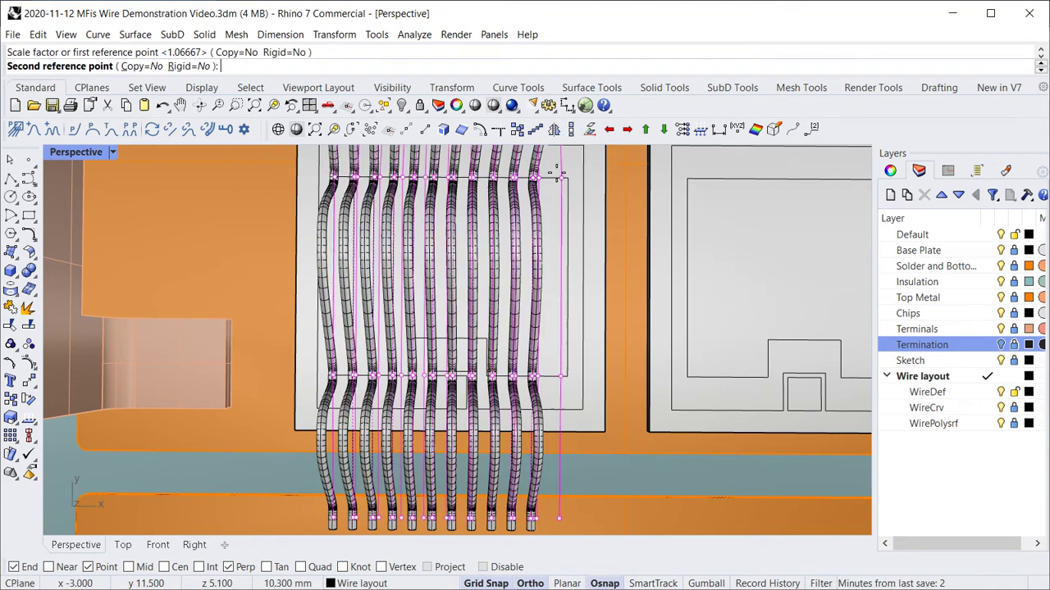
click(634, 341)
Step: Move the end bond points of the six left wires on the lower copper -1 mm along X with the gumball
shift+right_drag(273, 478, 277, 380)
drag(277, 446, 462, 399)
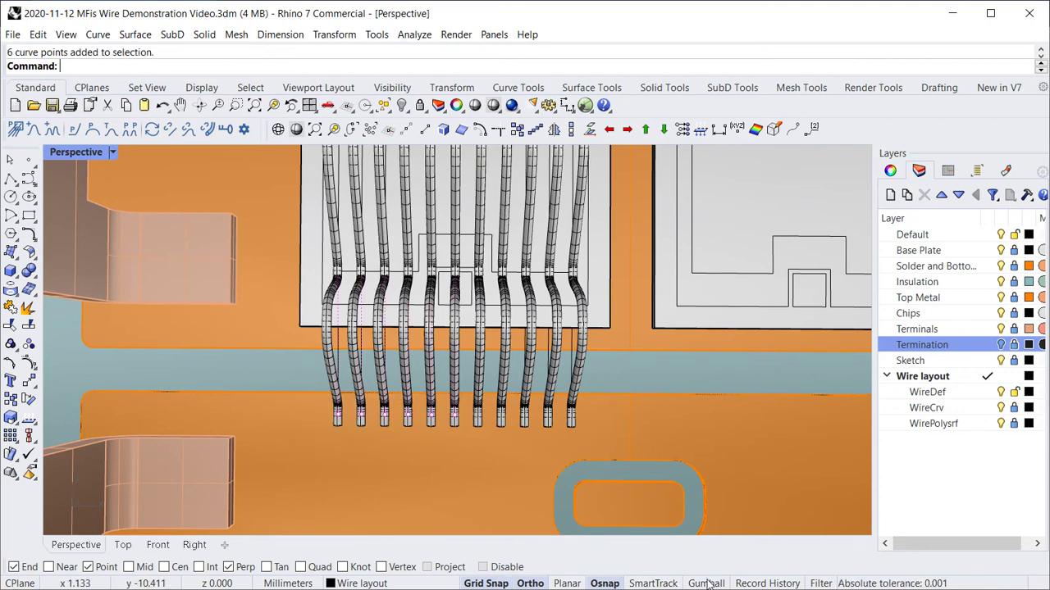
click(706, 582)
click(449, 418)
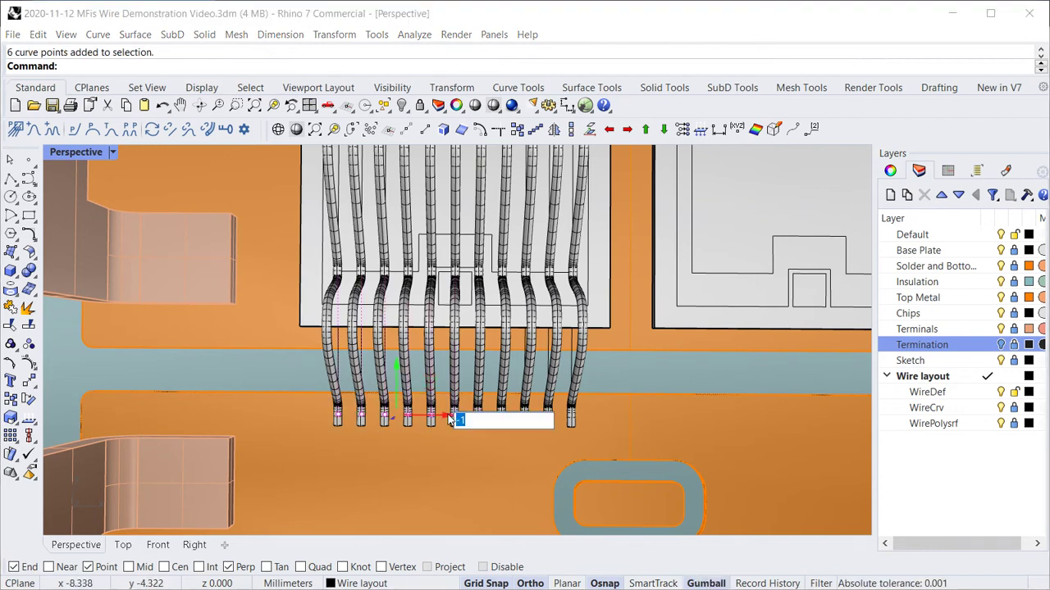
text(-1)
key(Return)
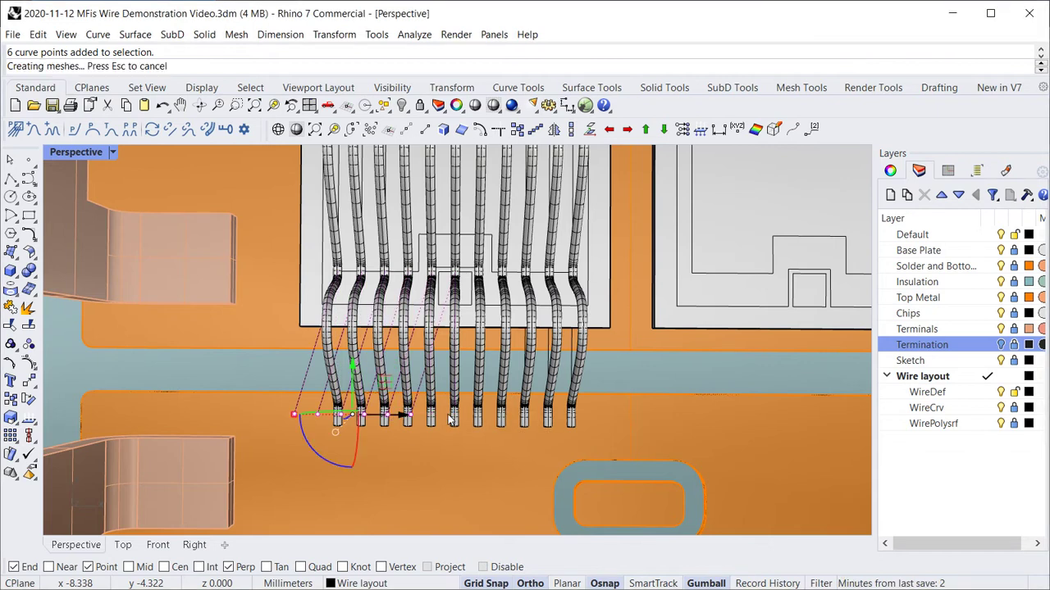
Step: Move the end bond points of the remaining five right wires 1 mm along X with the gumball
drag(431, 436, 618, 369)
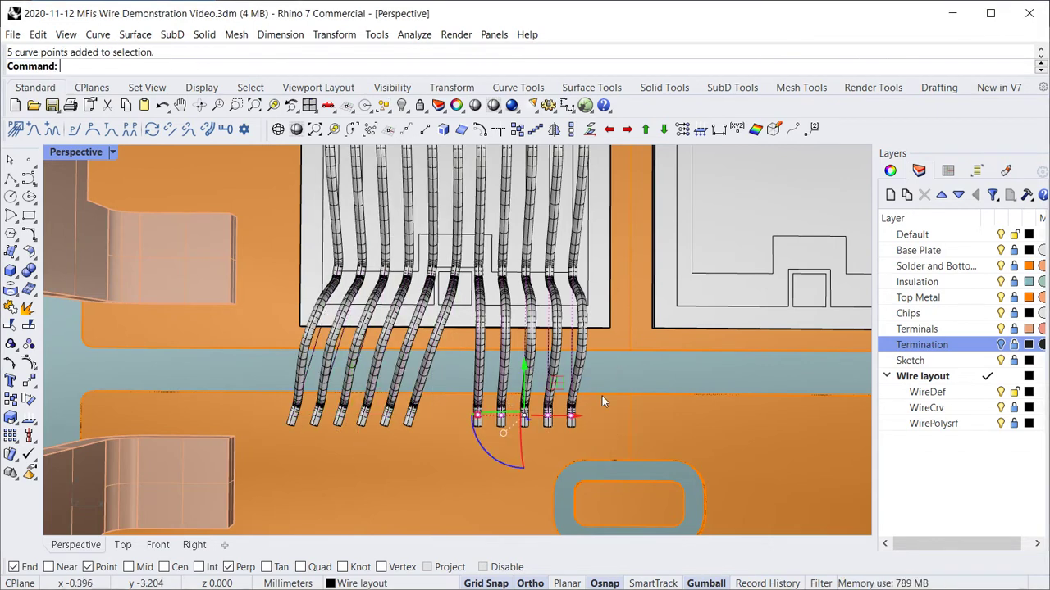
click(583, 418)
text(1)
key(Return)
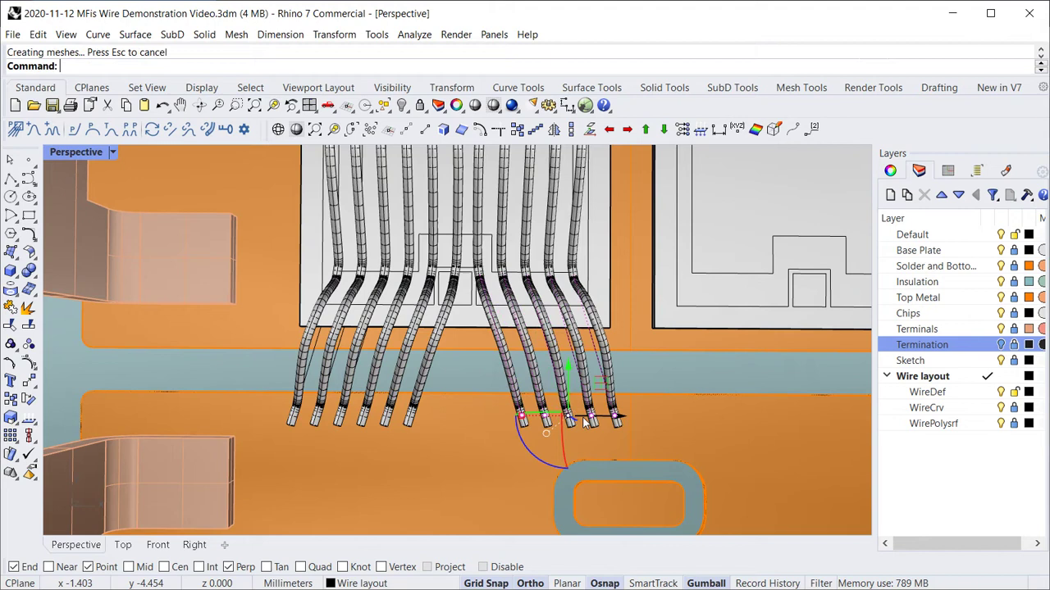
Step: Turn off the gumball and move the three middle bond points beside the large chip's gate pad 1.7 mm along Y, clear of the notch
scroll(433, 292, up, 5)
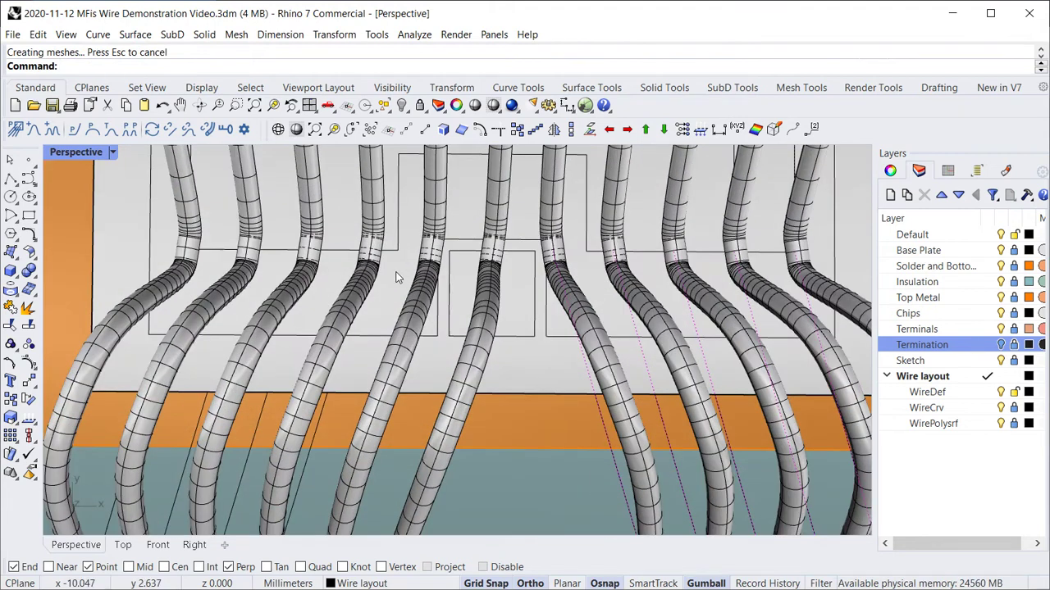
drag(396, 277, 574, 210)
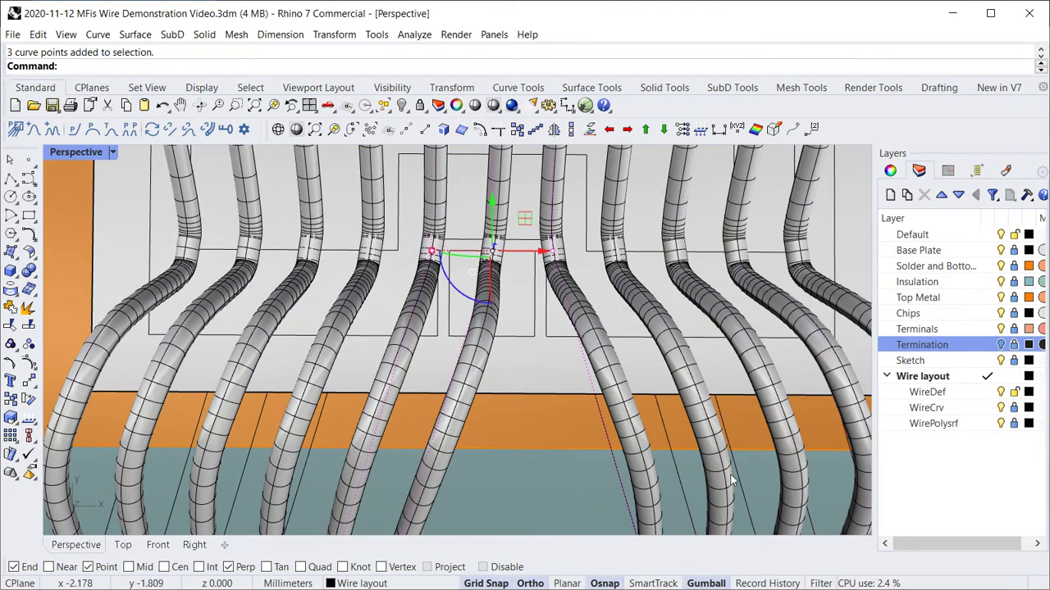
click(707, 583)
right_drag(201, 476, 215, 411)
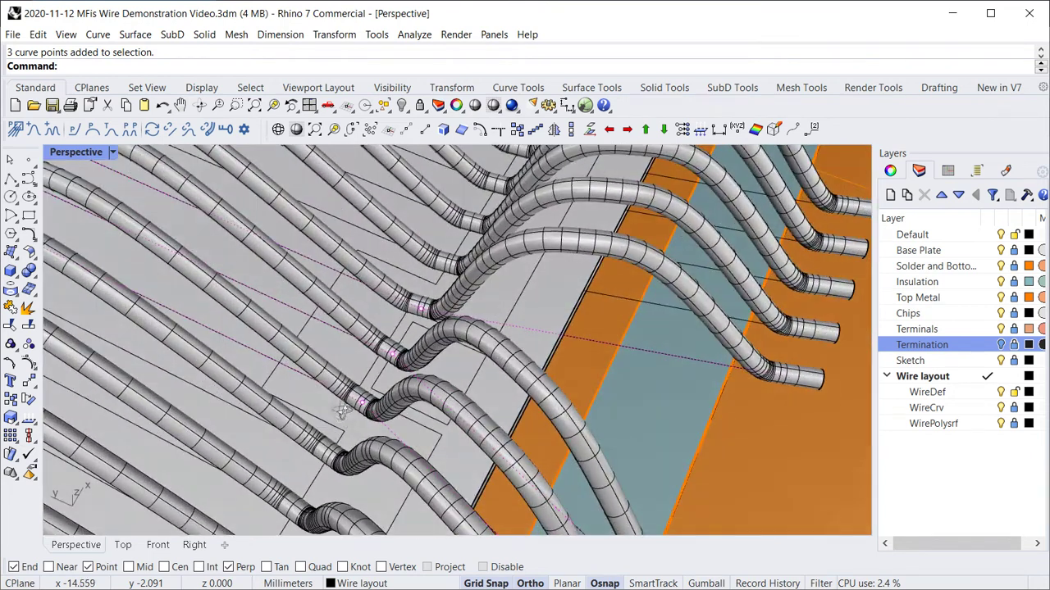
click(29, 380)
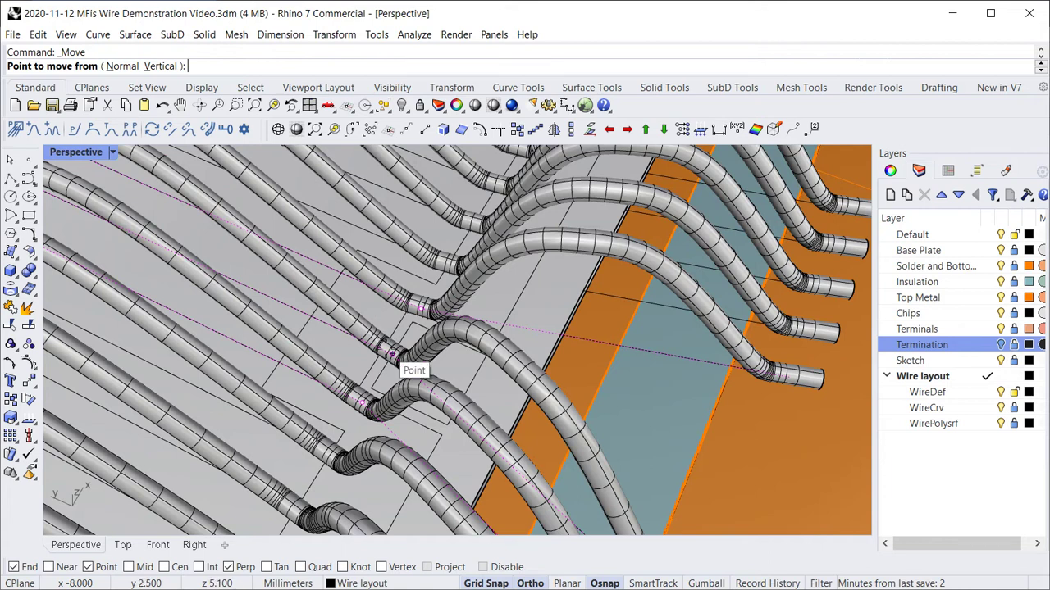
click(391, 364)
click(312, 318)
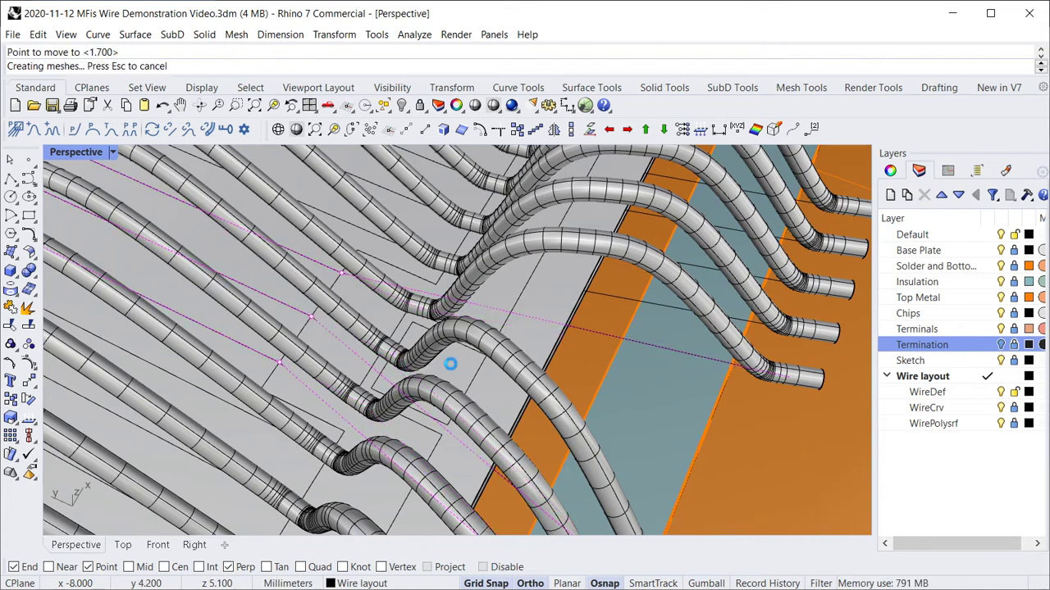
Step: Start a new stitch wire at the centre of the left large chip's gate pad, with the Cen object snap enabled
right_drag(450, 364, 582, 403)
scroll(581, 404, down, 5)
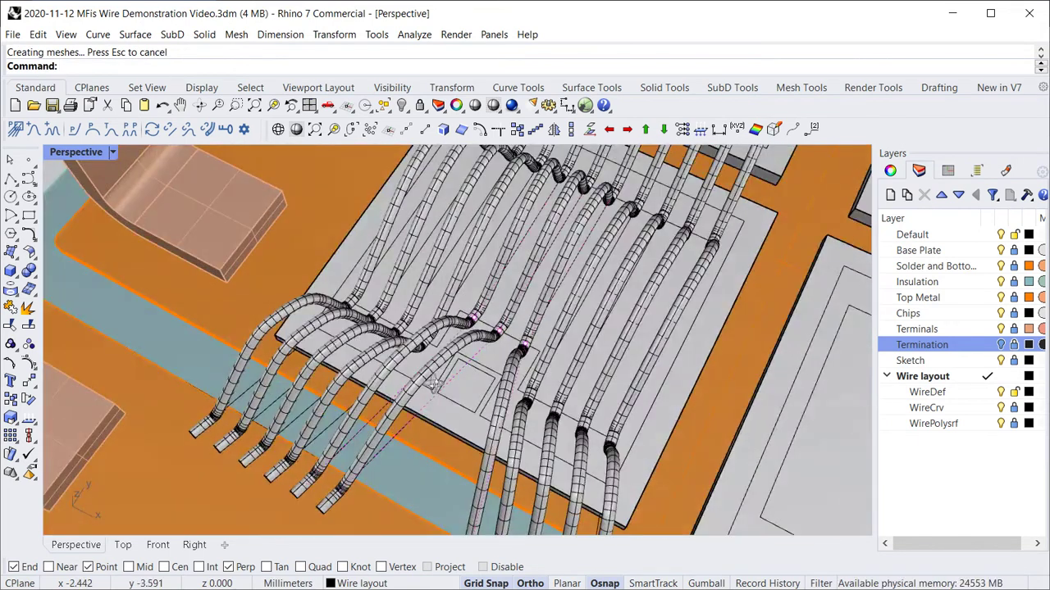
right_drag(440, 386, 468, 365)
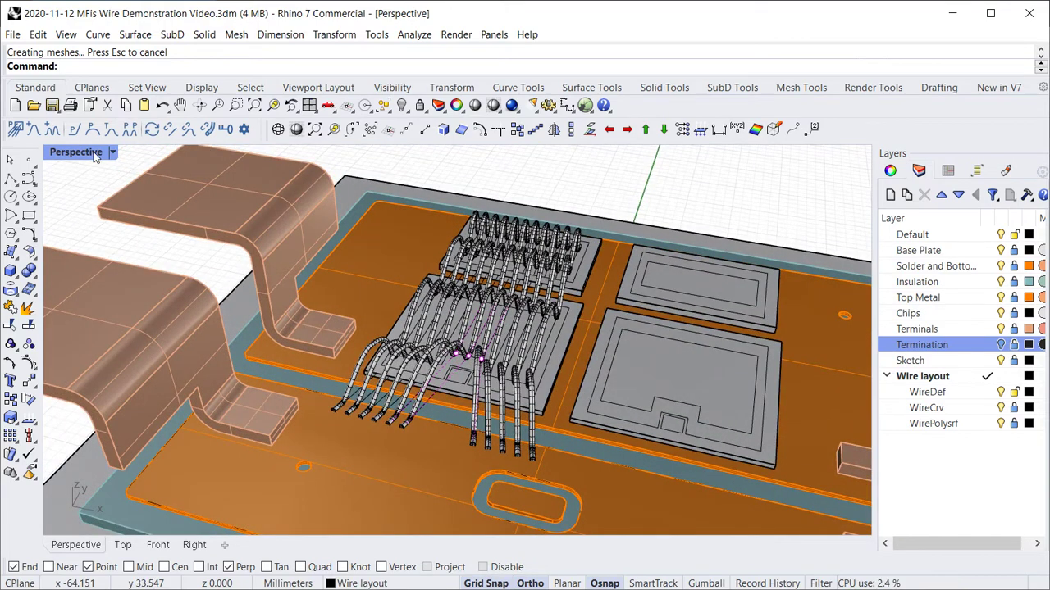
click(51, 129)
scroll(432, 403, up, 2)
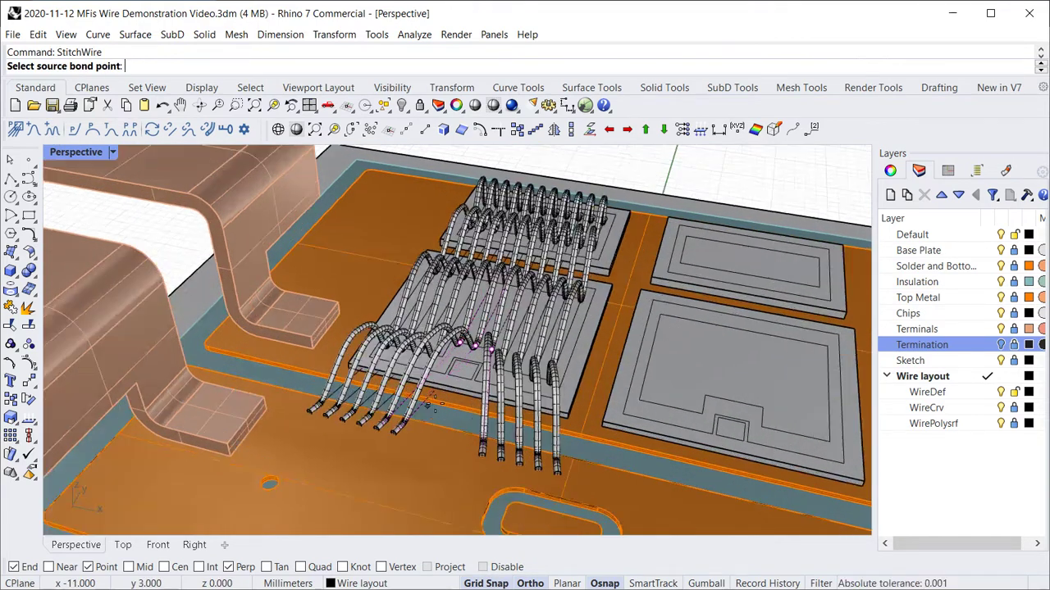
scroll(430, 403, up, 3)
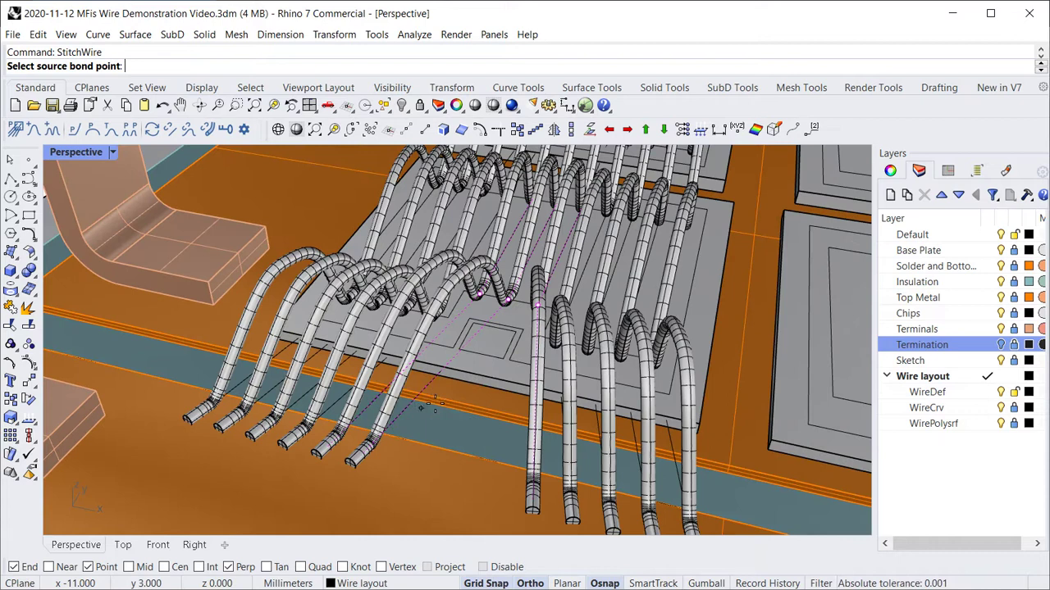
click(181, 567)
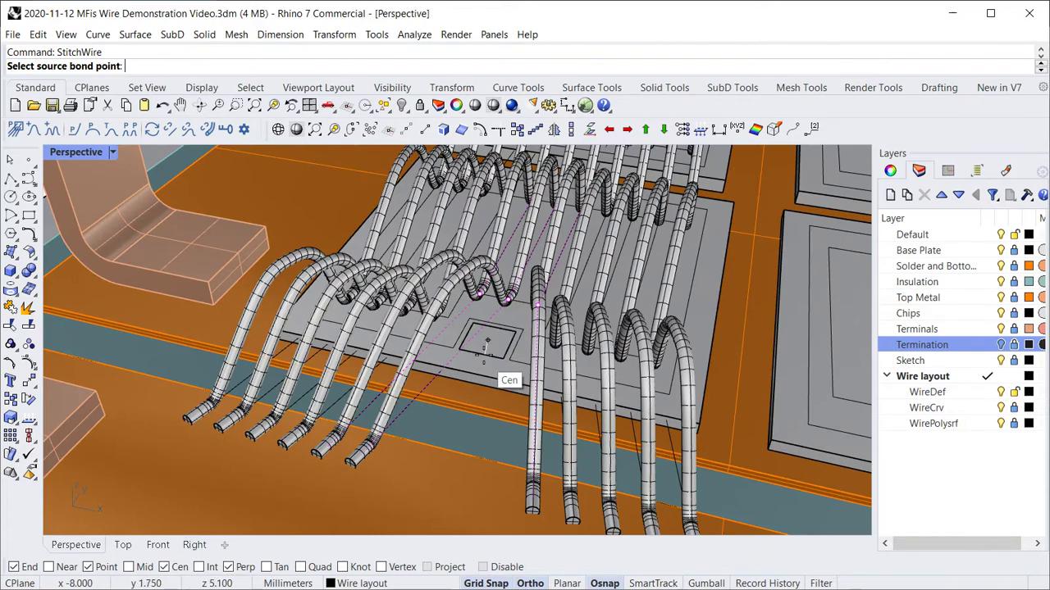
click(502, 374)
Step: Disable the Perp snap and finish the gate wire at the upper-left rounded corner of the copper island
scroll(502, 375, down, 6)
scroll(488, 361, up, 6)
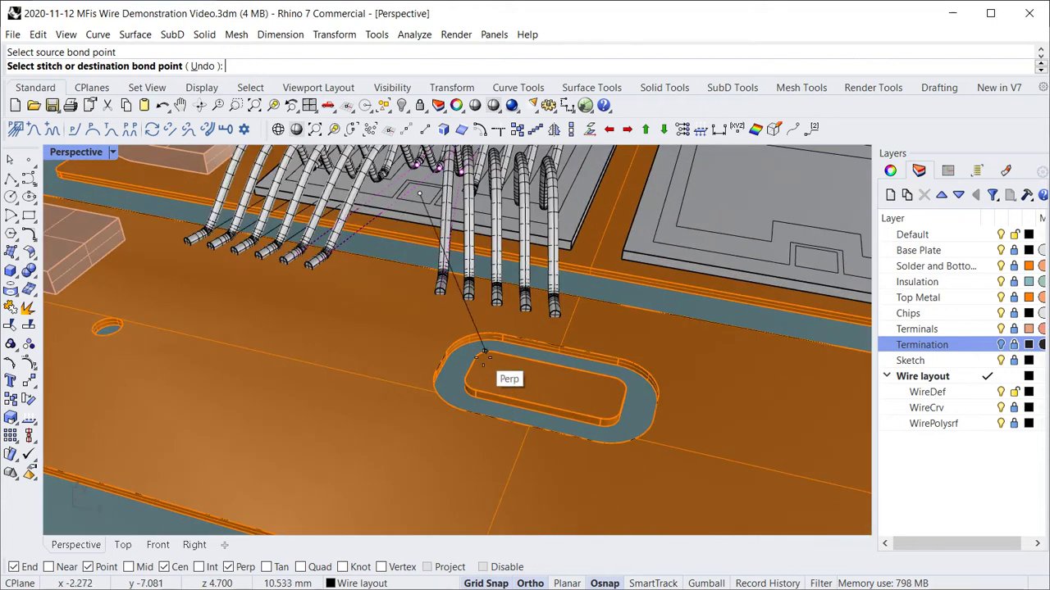
scroll(487, 359, up, 3)
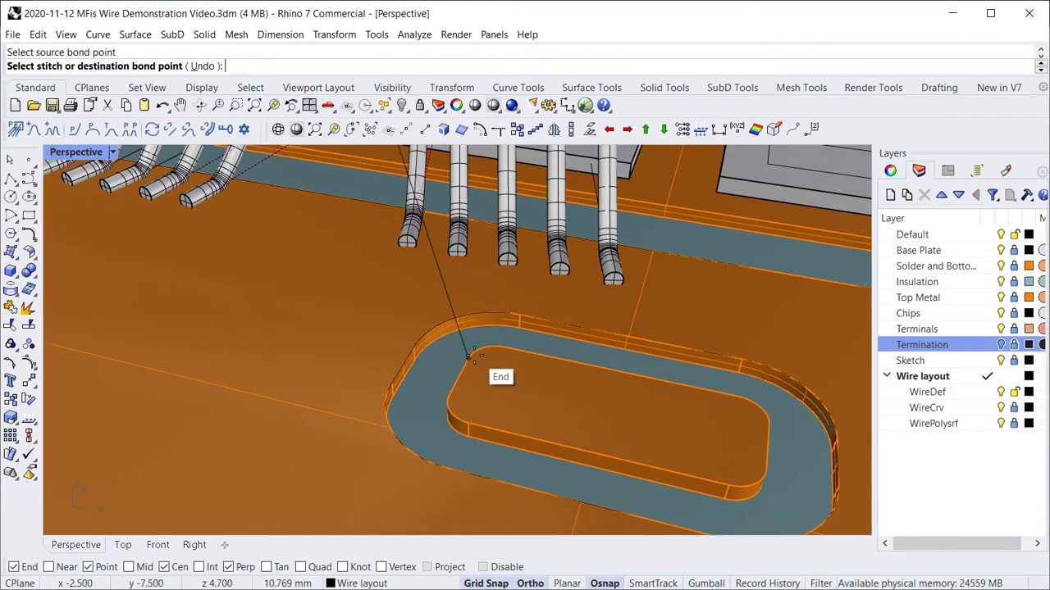
click(229, 567)
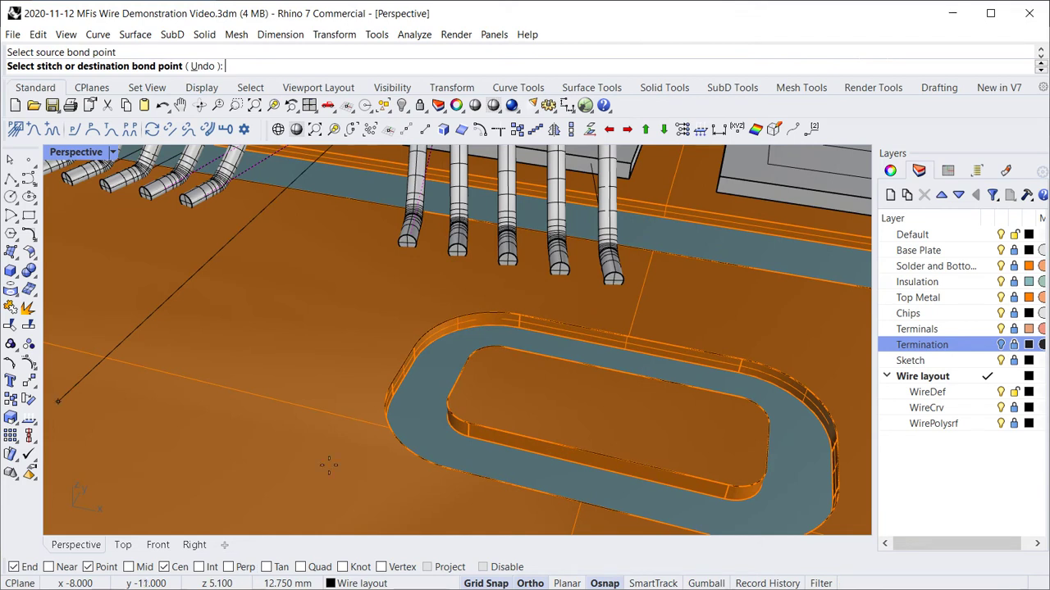
click(482, 351)
key(Return)
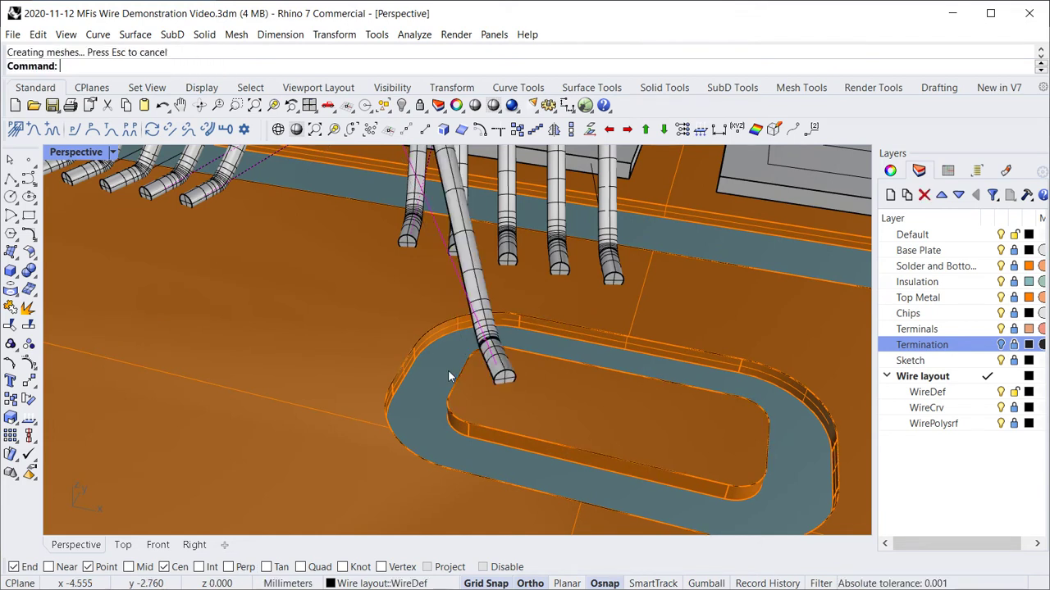
Step: Set the gate wire's foot parameters to Snap to axis for both feet, with a destination foot rotation of 90 degrees
scroll(449, 374, down, 4)
right_drag(184, 376, 291, 321)
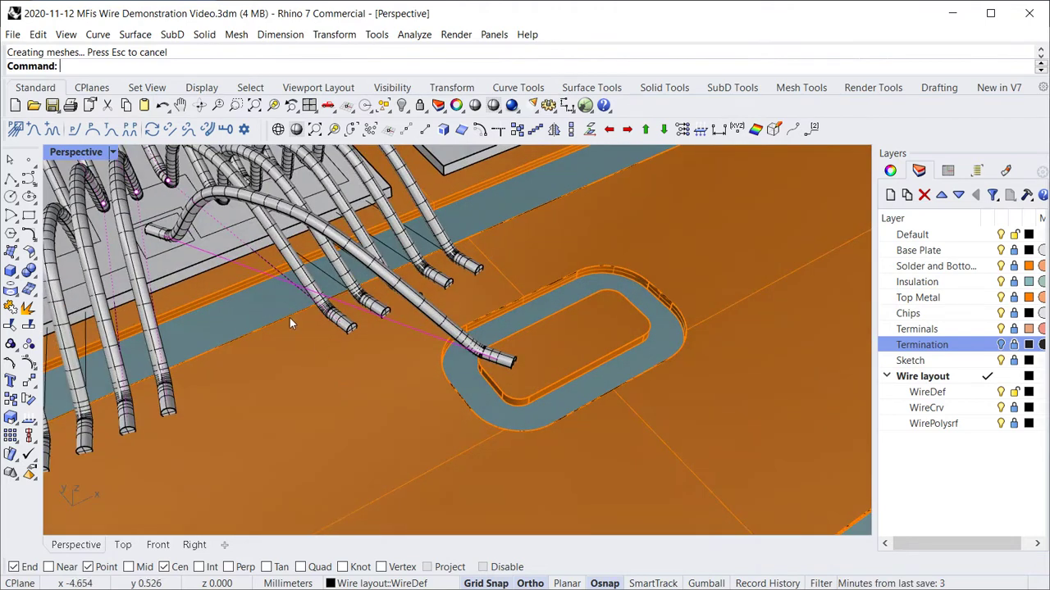
click(73, 129)
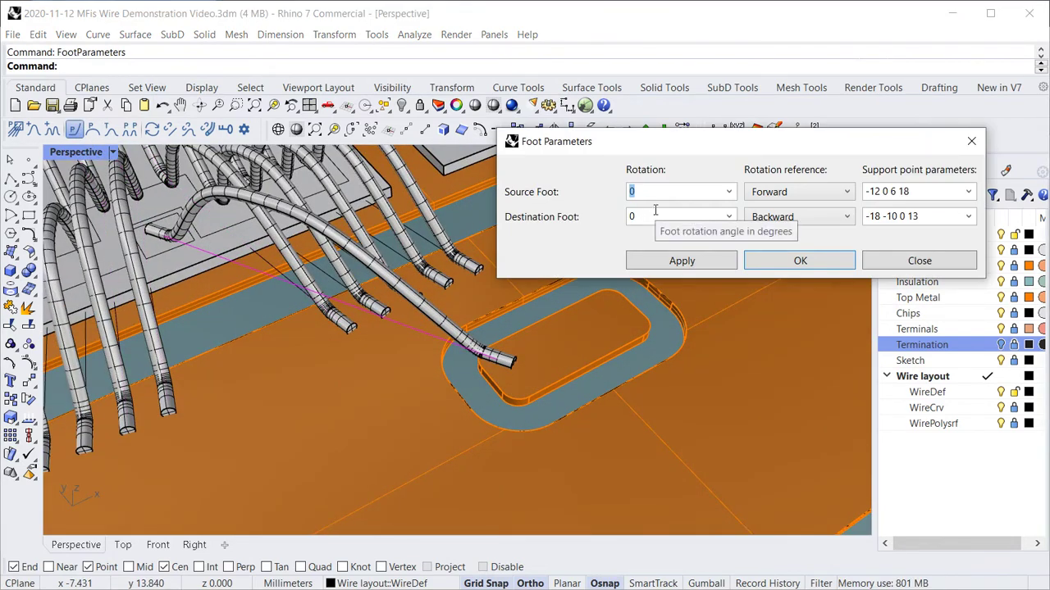
click(787, 194)
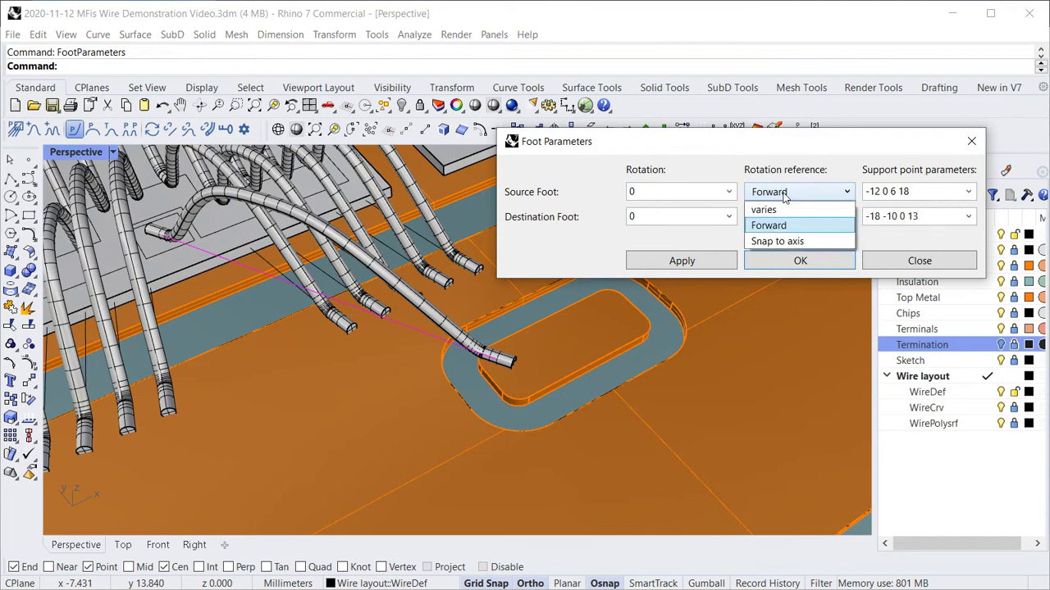
click(777, 242)
click(780, 220)
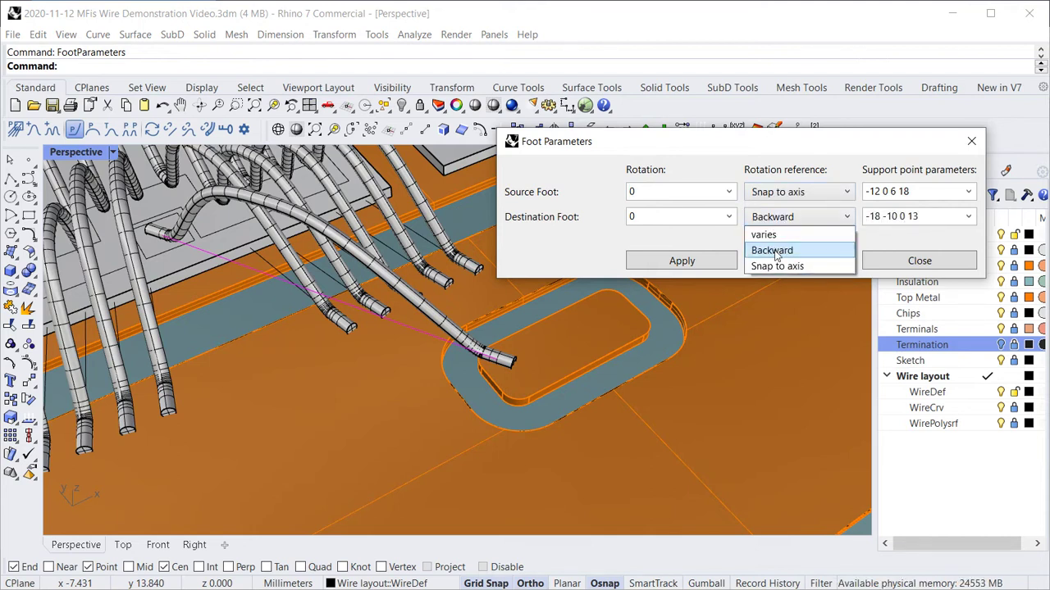
click(775, 265)
click(695, 269)
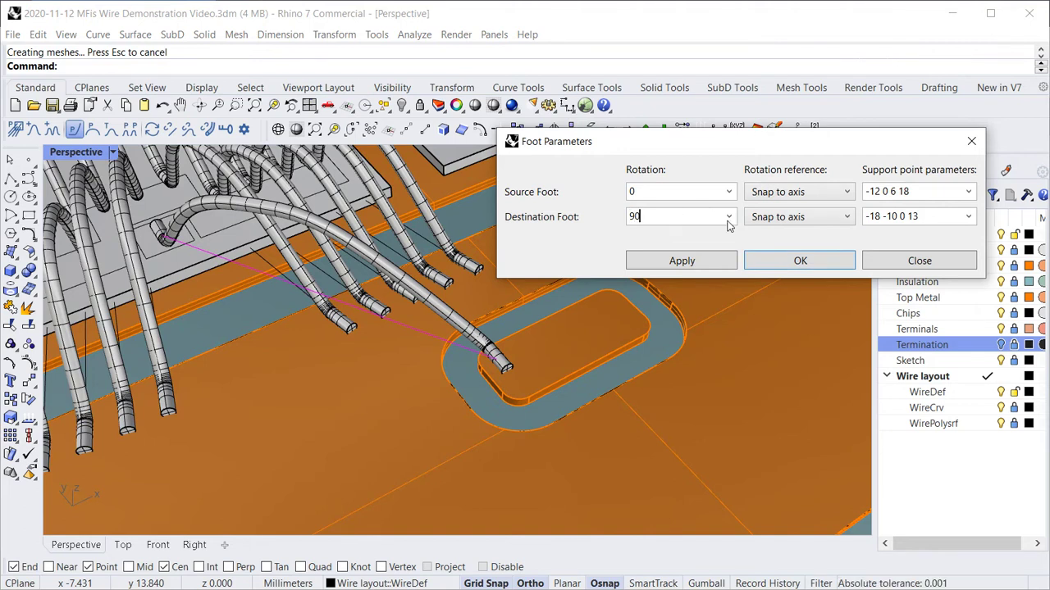
click(682, 261)
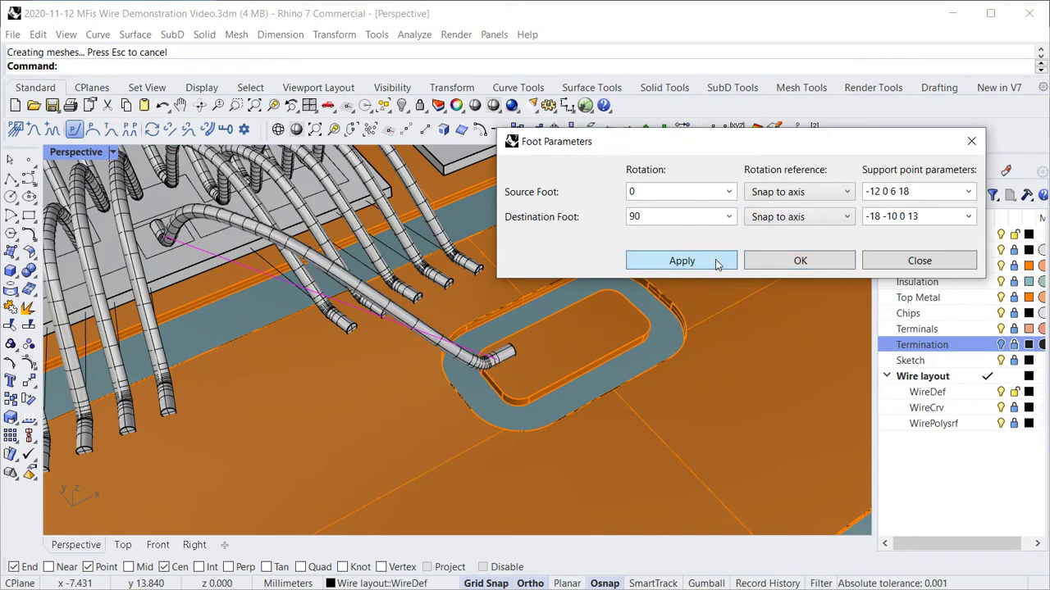
click(915, 263)
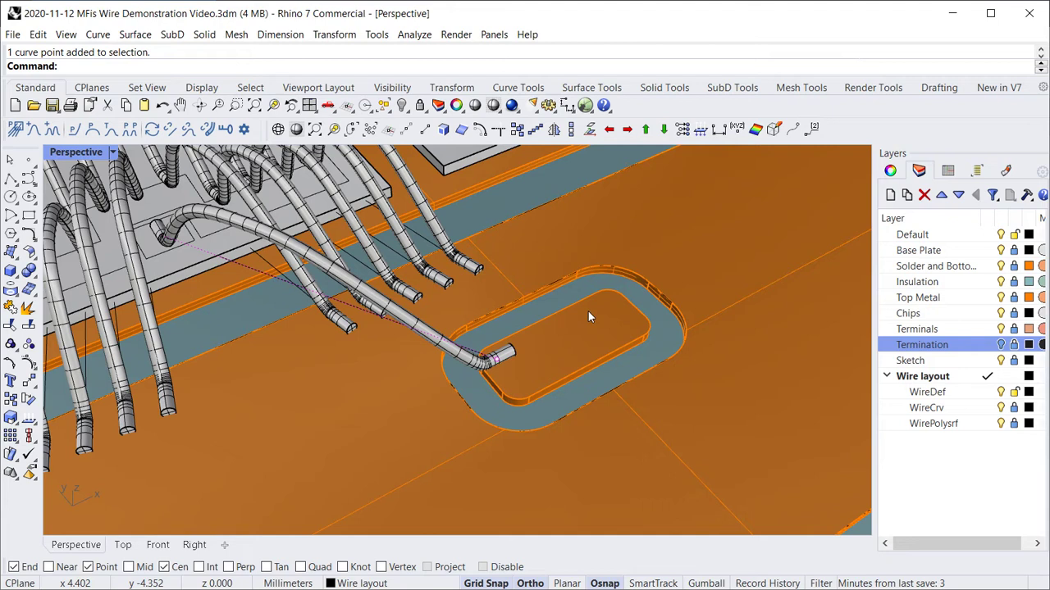
Step: Nudge the gate wire's destination bond point further onto the copper island in 0.1 mm increments
key(alt+Up)
key(alt+Up)
key(alt+Up)
key(alt+Up)
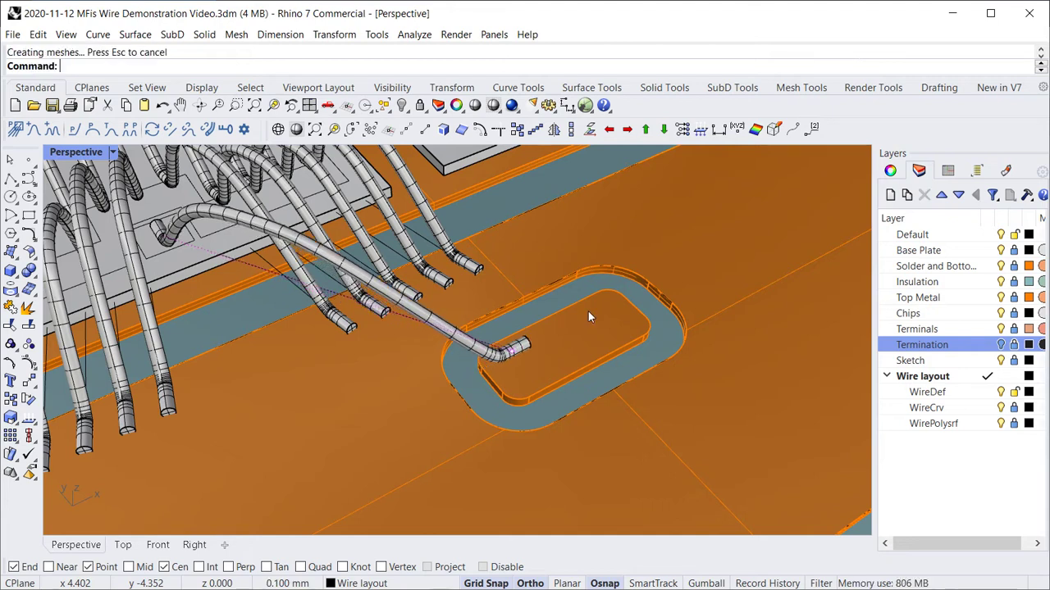
Step: Mirror all wires of the left chips onto the right chips about the midpoint between the two large chips' facing corners
scroll(588, 311, down, 5)
right_drag(584, 318, 512, 293)
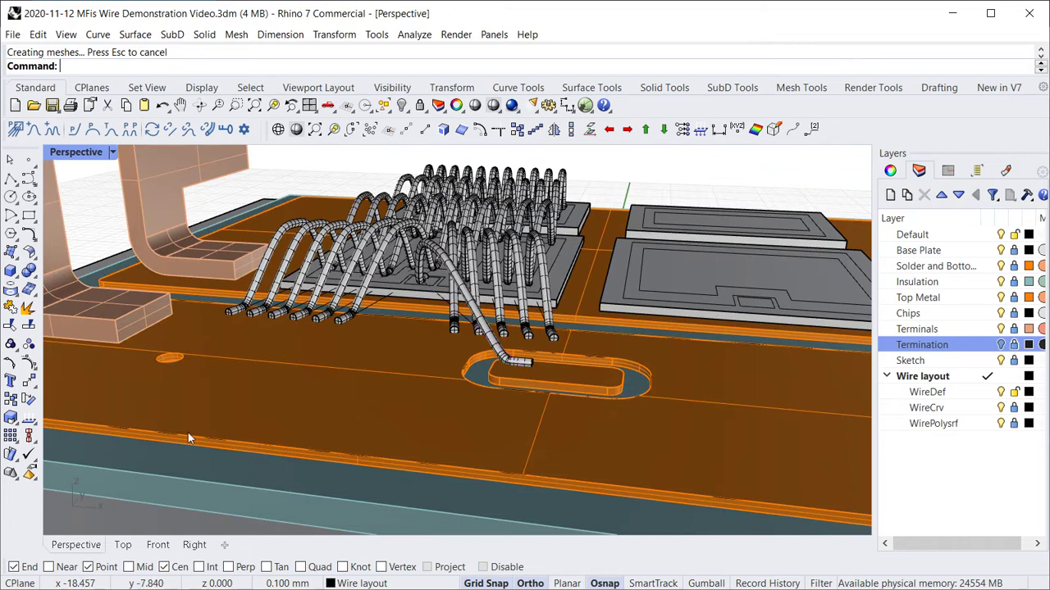
drag(188, 435, 663, 156)
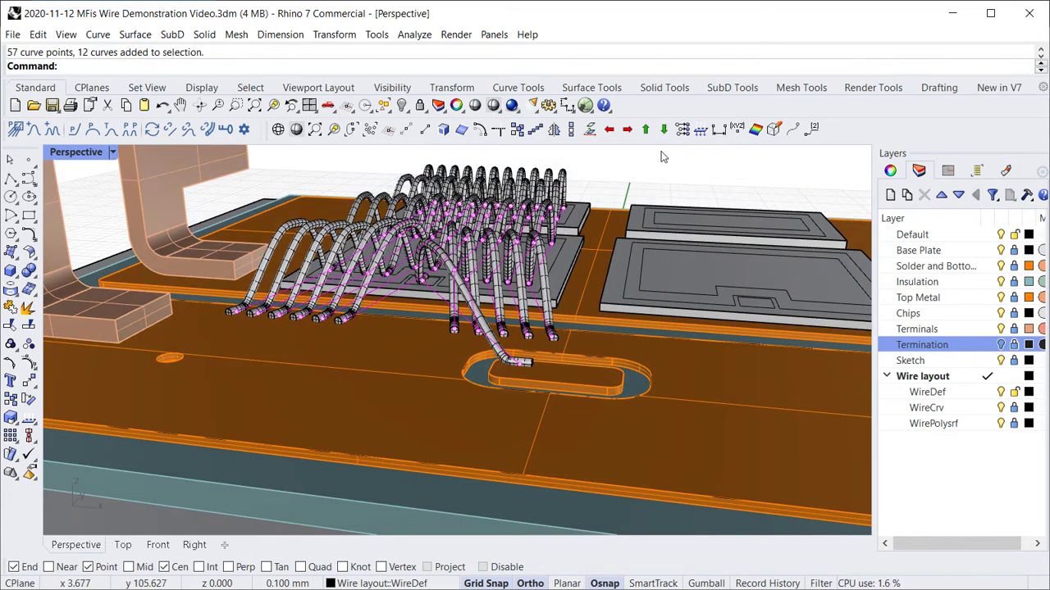
click(555, 131)
scroll(602, 318, up, 5)
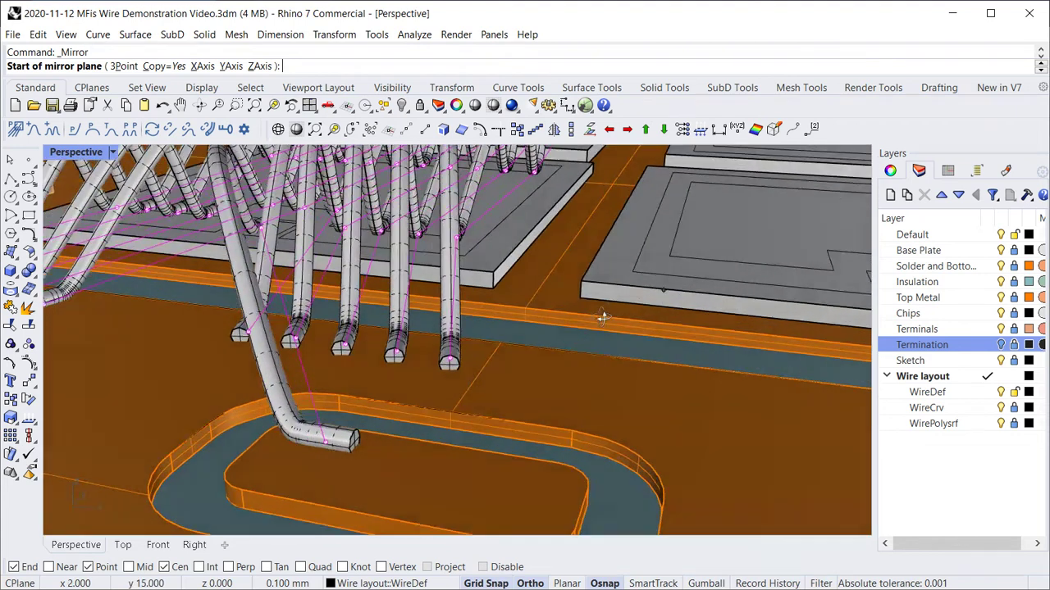
scroll(603, 319, down, 2)
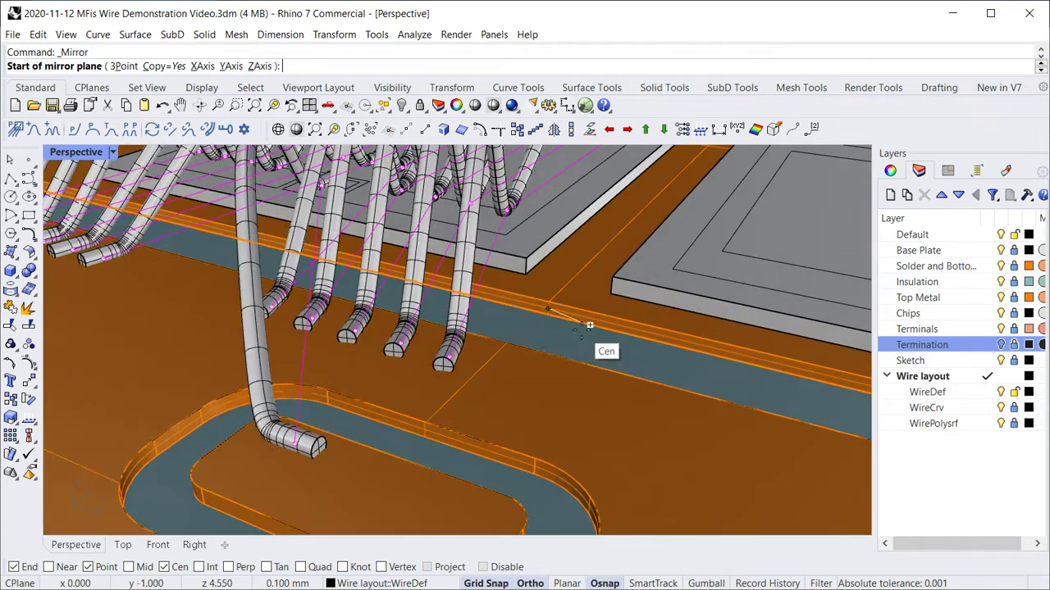
click(410, 131)
click(541, 267)
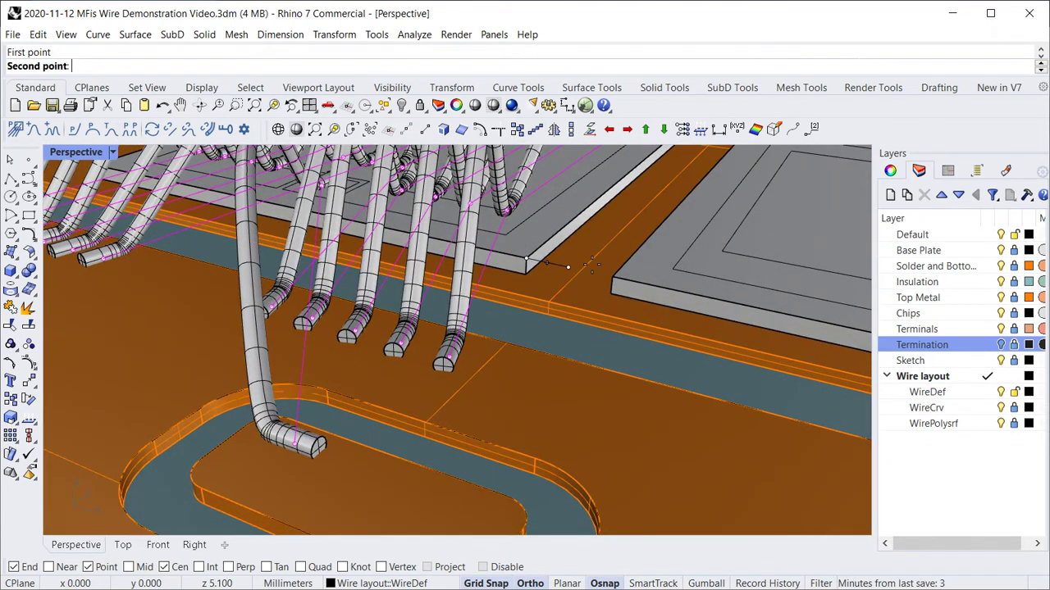
click(611, 282)
click(657, 179)
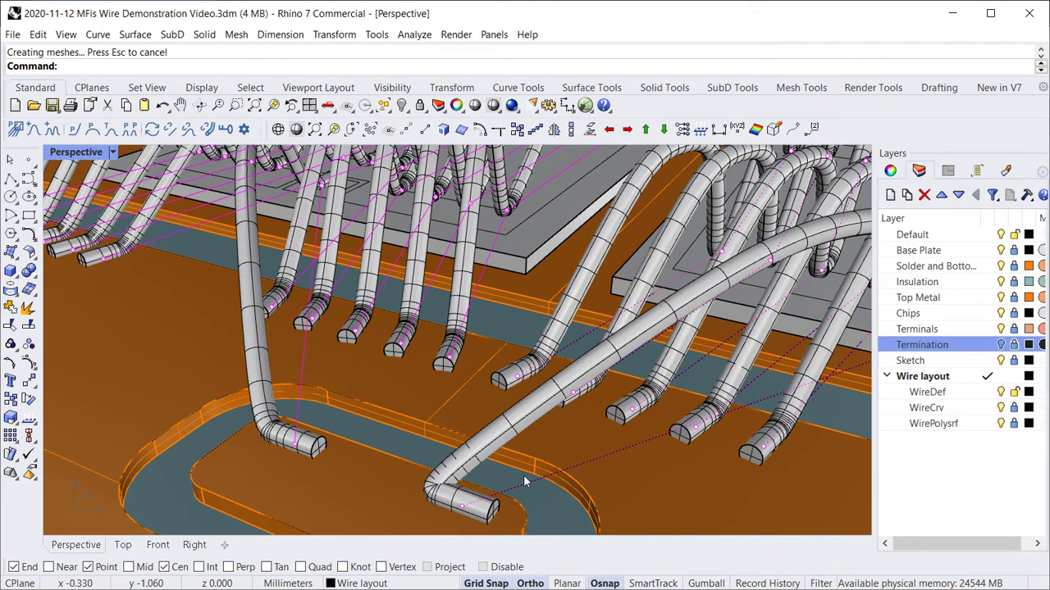
Step: Change the destination foot rotation of the mirrored gate wire so its foot points along the copper island in the opposite direction
right_drag(524, 481, 574, 460)
scroll(574, 459, down, 3)
scroll(624, 444, up, 2)
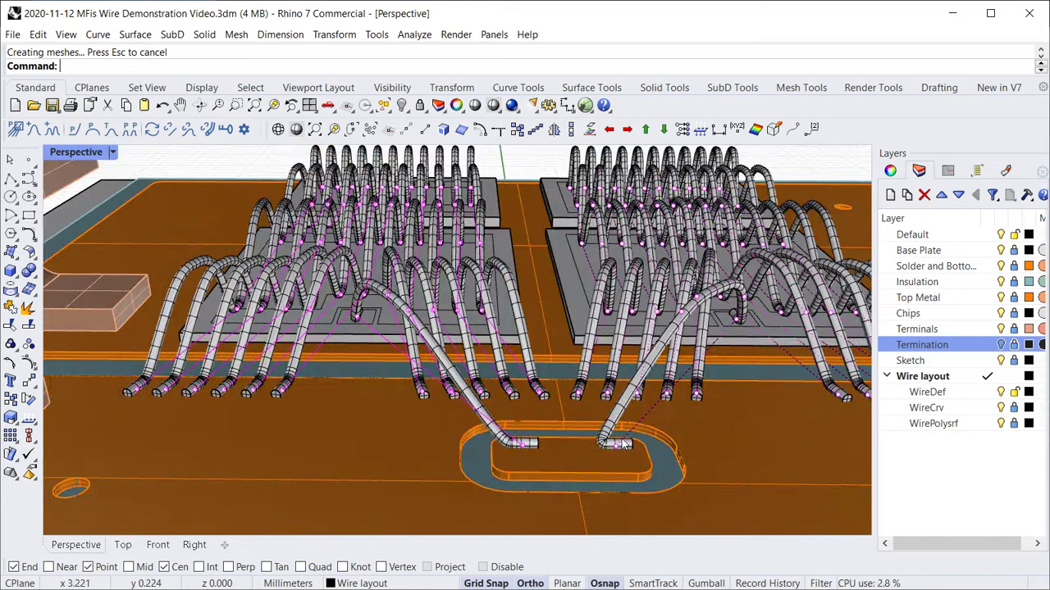
click(644, 415)
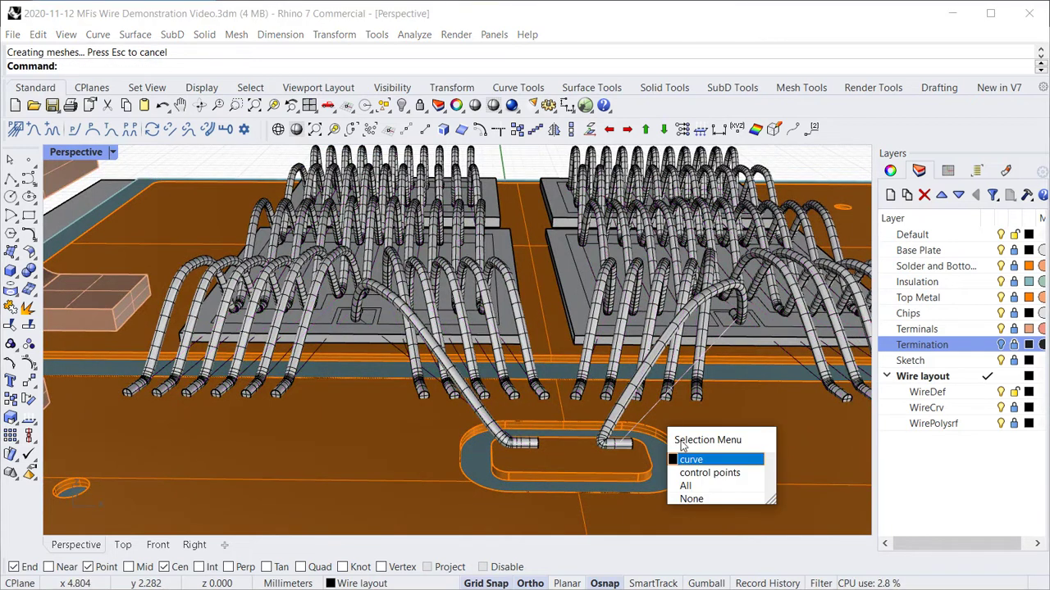
click(693, 461)
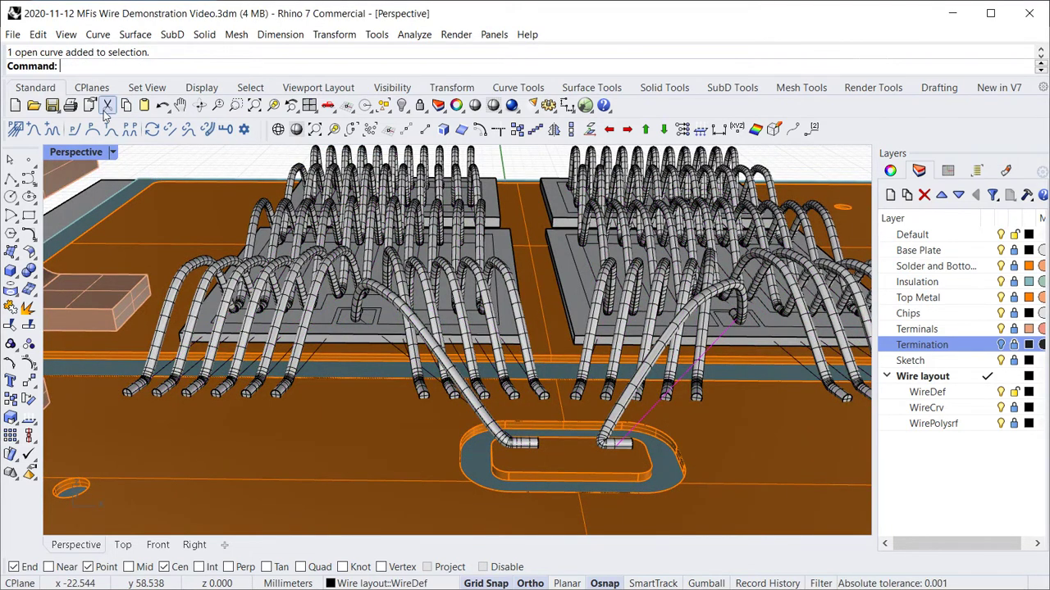
click(74, 130)
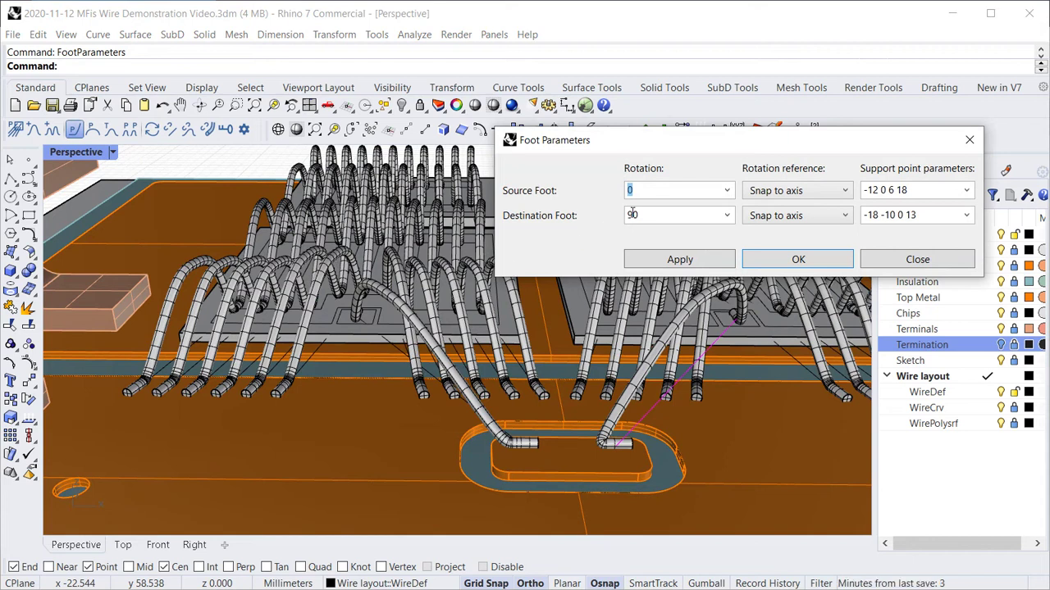
click(709, 260)
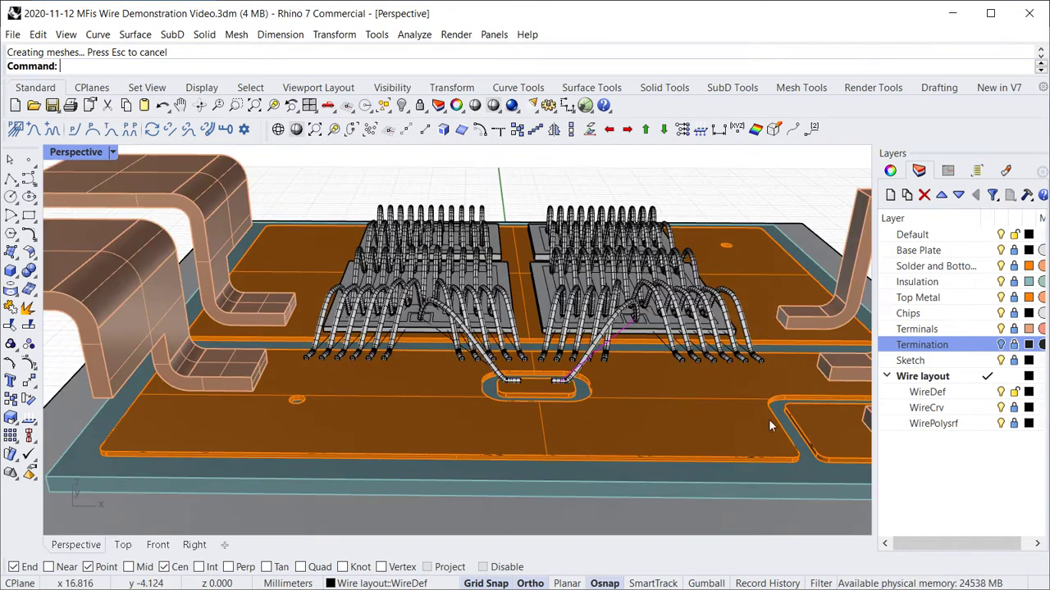
Step: Create a bond wire from the rounded inner corner of the right copper pad to the lower-right rounded corner of the copper island
scroll(798, 423, up, 5)
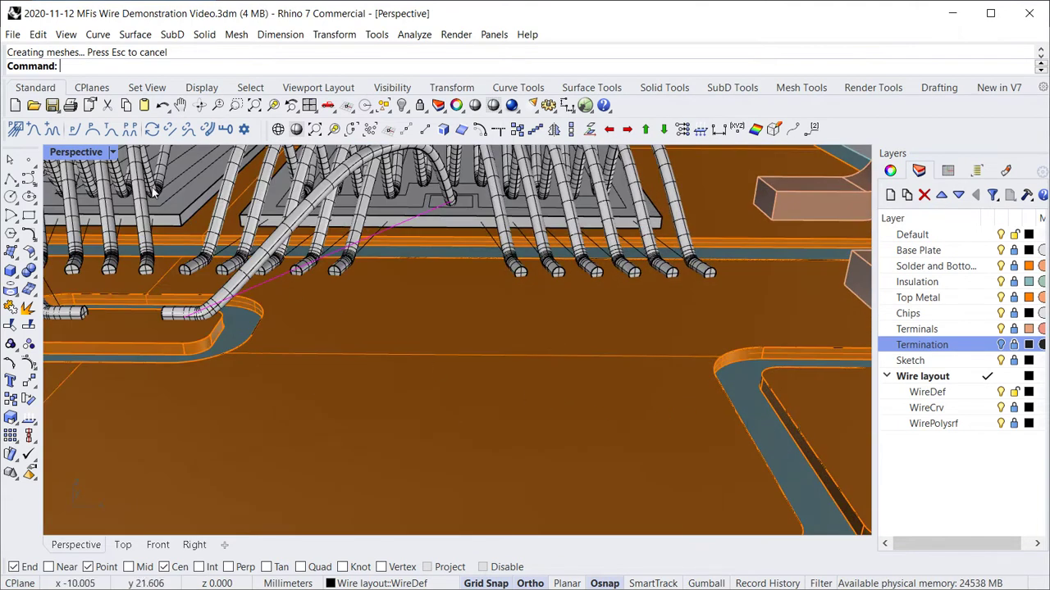
click(33, 130)
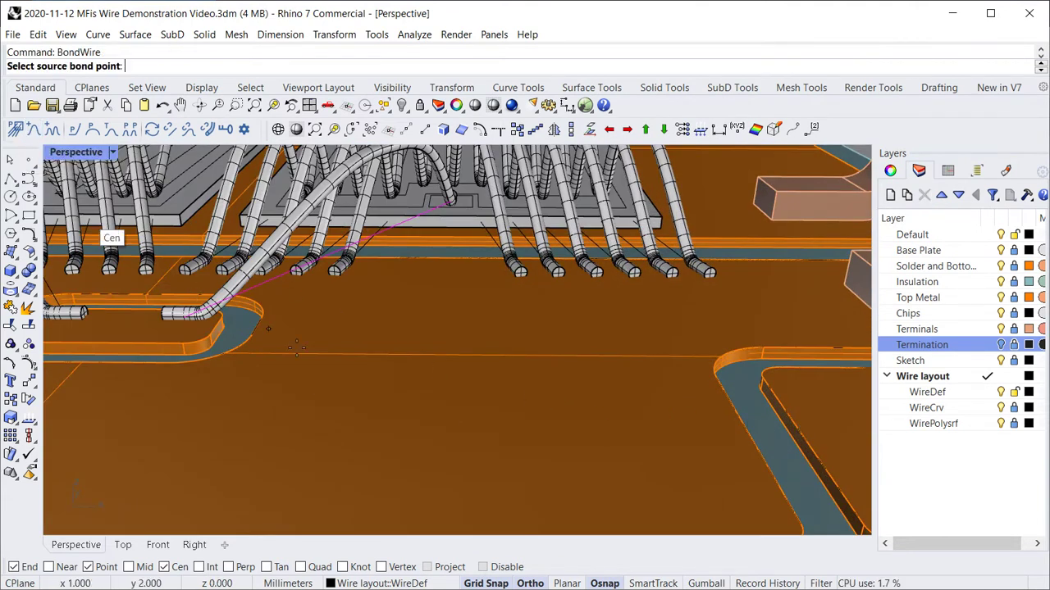
scroll(794, 392, up, 5)
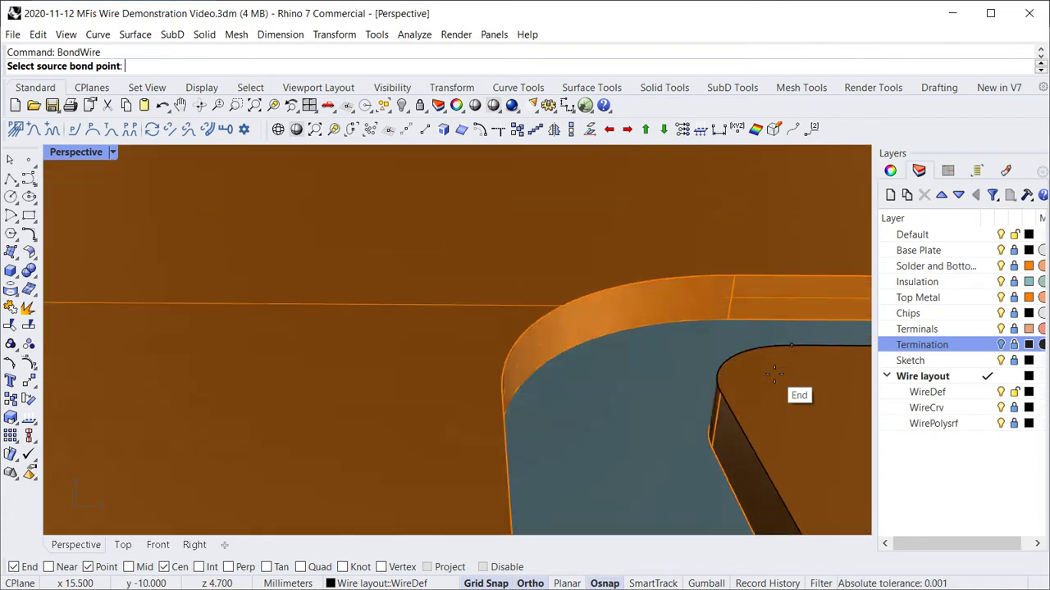
click(682, 351)
scroll(701, 361, down, 5)
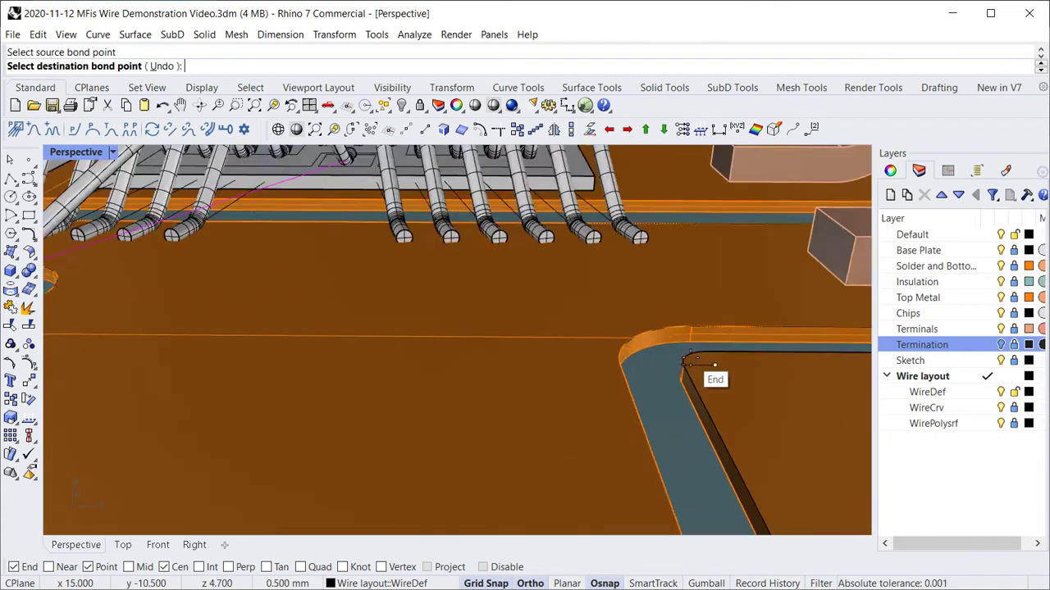
scroll(303, 348, up, 5)
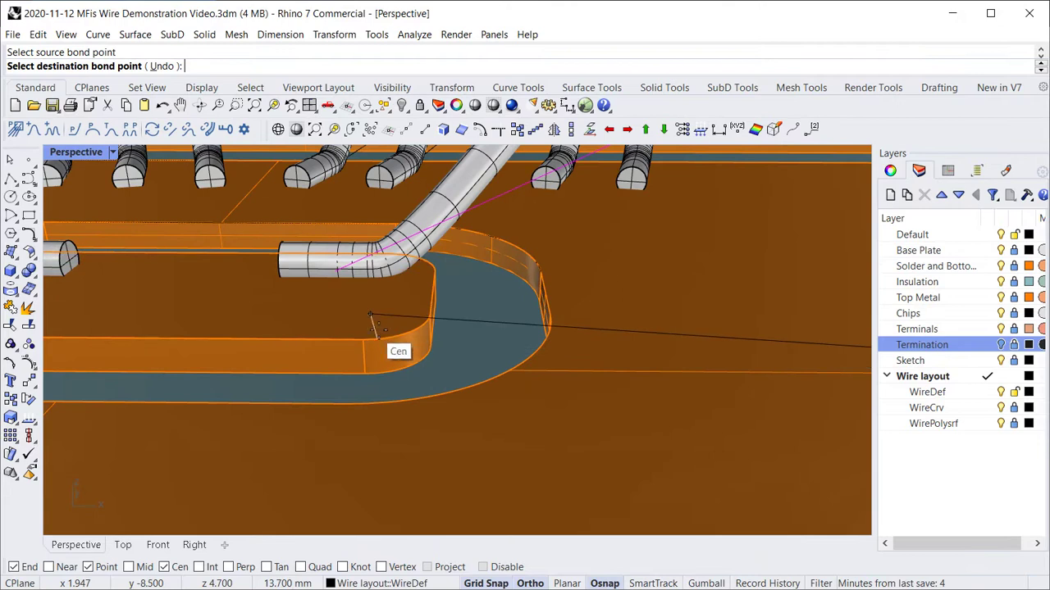
click(382, 341)
Step: Nudge the new wire's destination bond point further onto the copper island in 0.1 mm increments
click(370, 314)
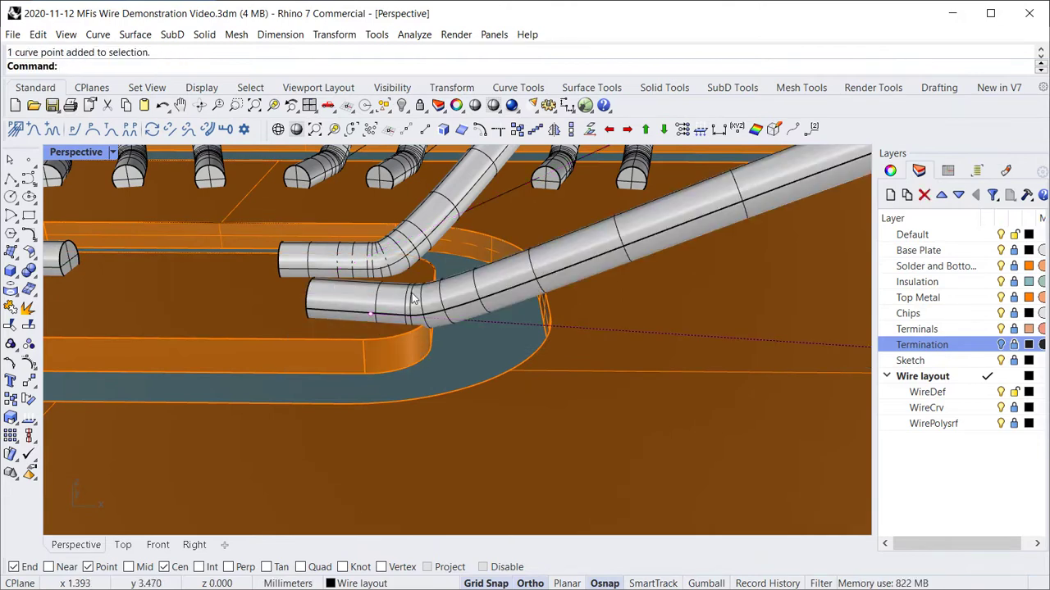
key(alt+Left)
key(alt+Left)
Step: Nudge the new wire's source bond point further onto the right copper pad in 0.1 mm increments
scroll(402, 312, down, 5)
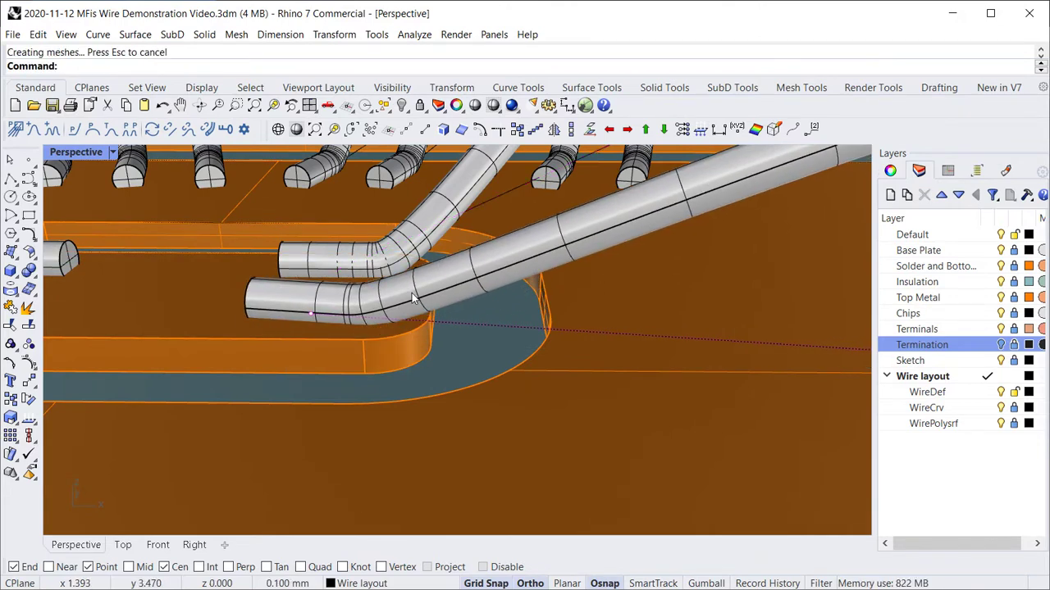
shift+right_drag(623, 399, 319, 400)
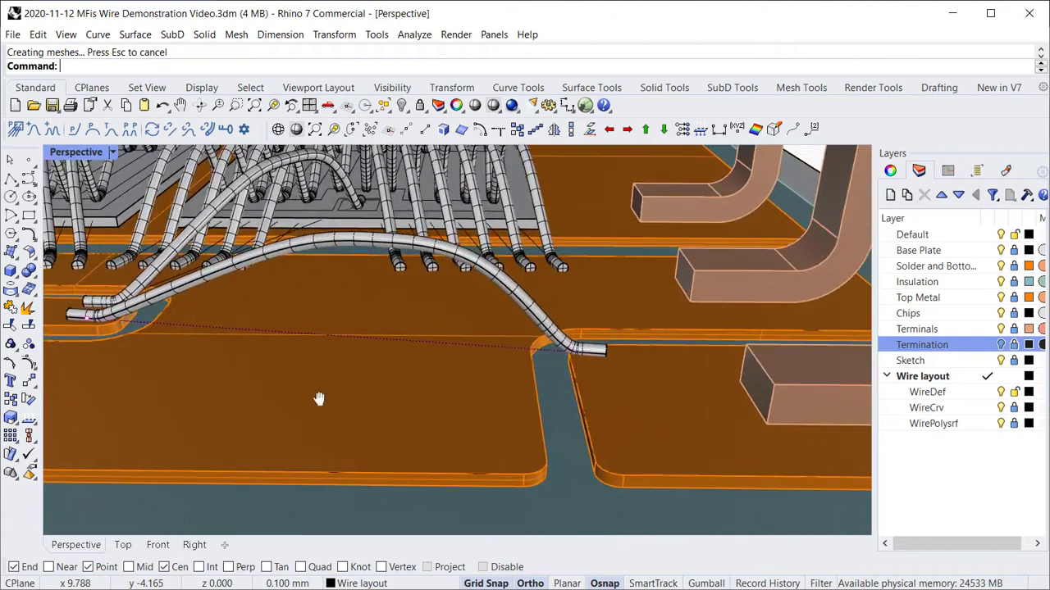
click(635, 319)
key(alt+Right)
key(alt+Right)
key(alt+Right)
key(alt+Right)
key(alt+Right)
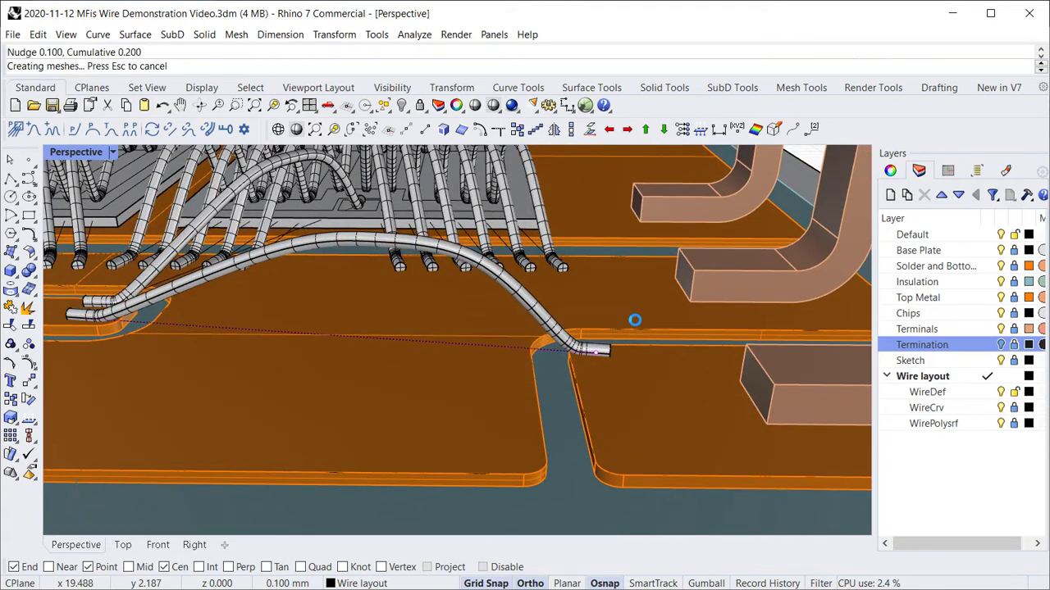
Step: Set the height reference of all four loops of the right chips' outermost stitched wire to Destination
scroll(614, 322, down, 5)
right_drag(474, 354, 443, 351)
right_drag(697, 307, 541, 340)
scroll(531, 361, up, 5)
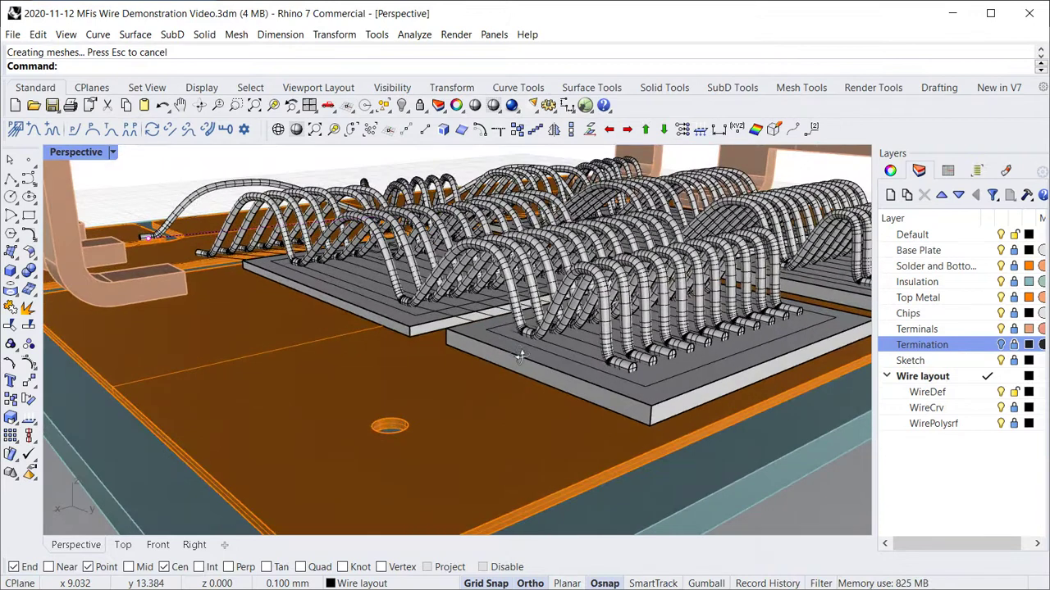
click(569, 343)
click(615, 386)
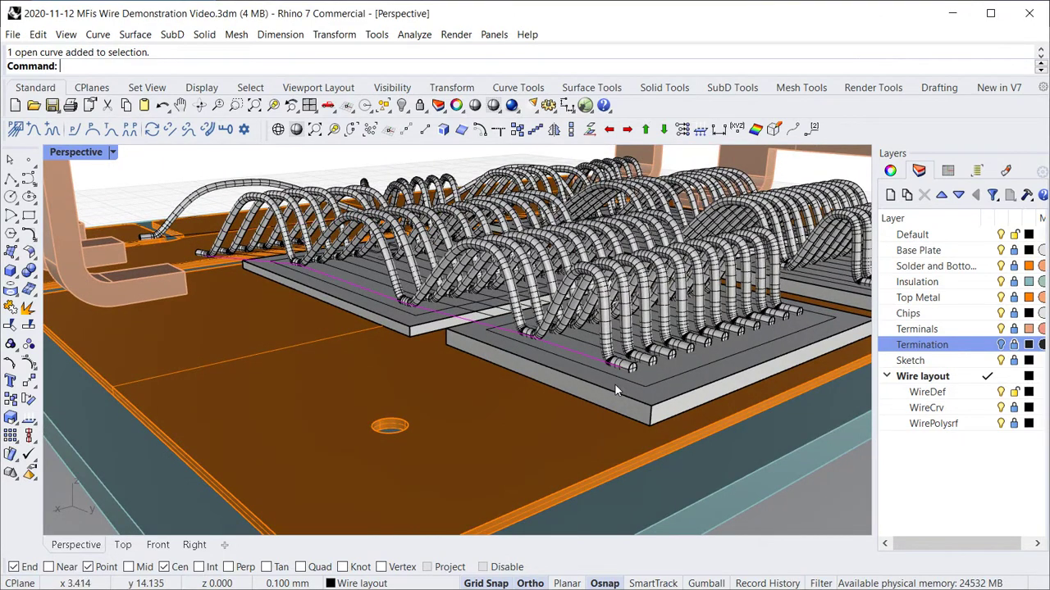
click(92, 128)
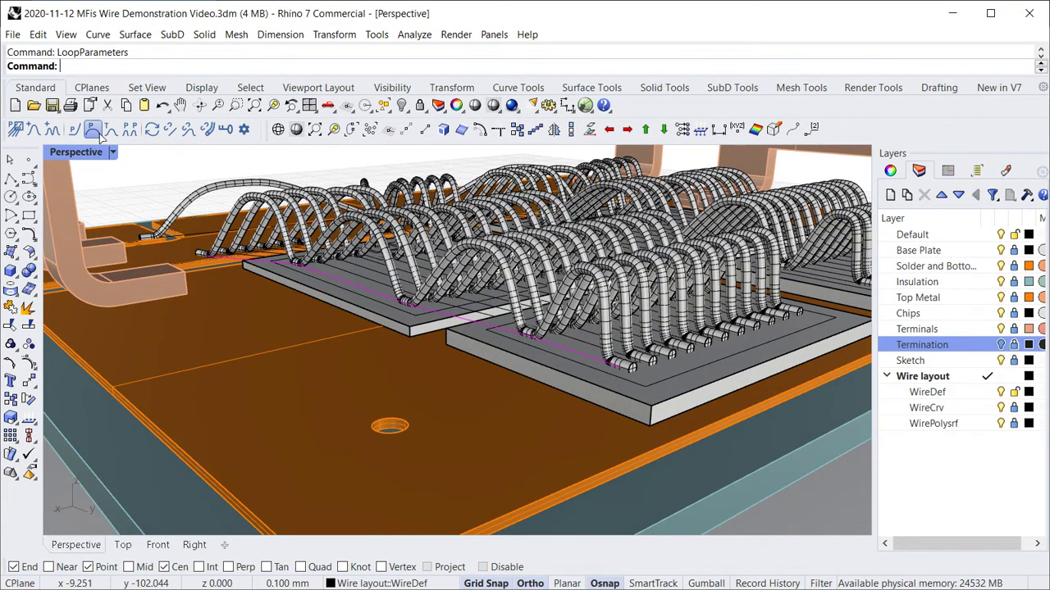
click(611, 123)
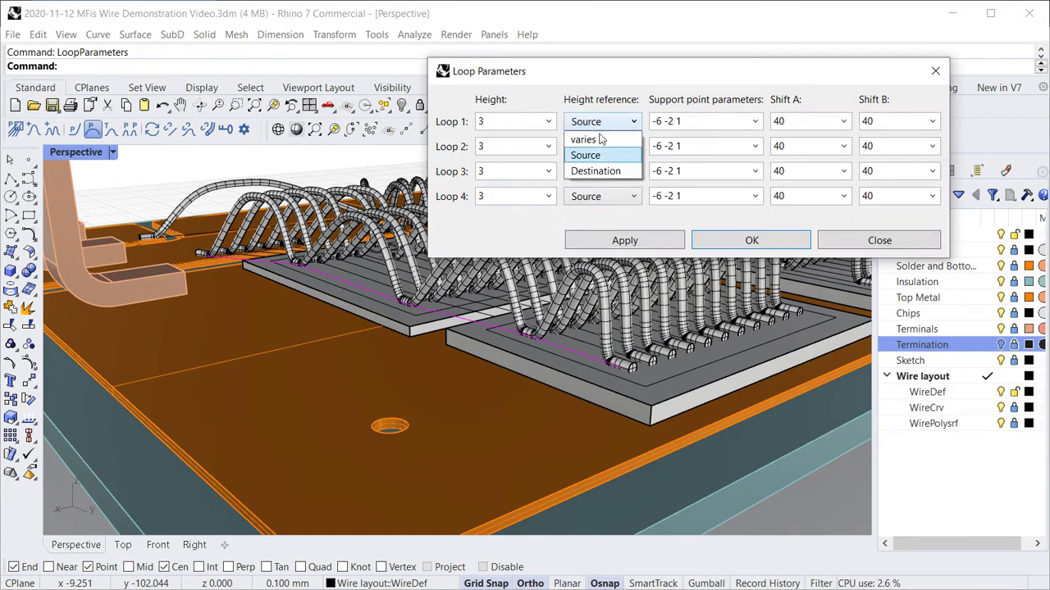
click(593, 171)
click(598, 147)
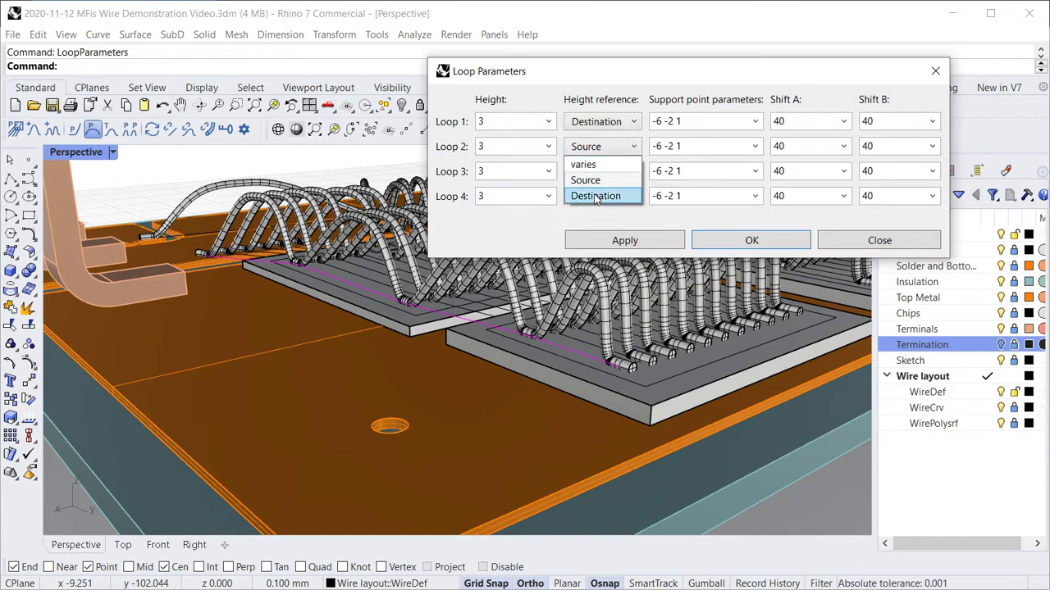
click(596, 195)
click(597, 172)
click(596, 219)
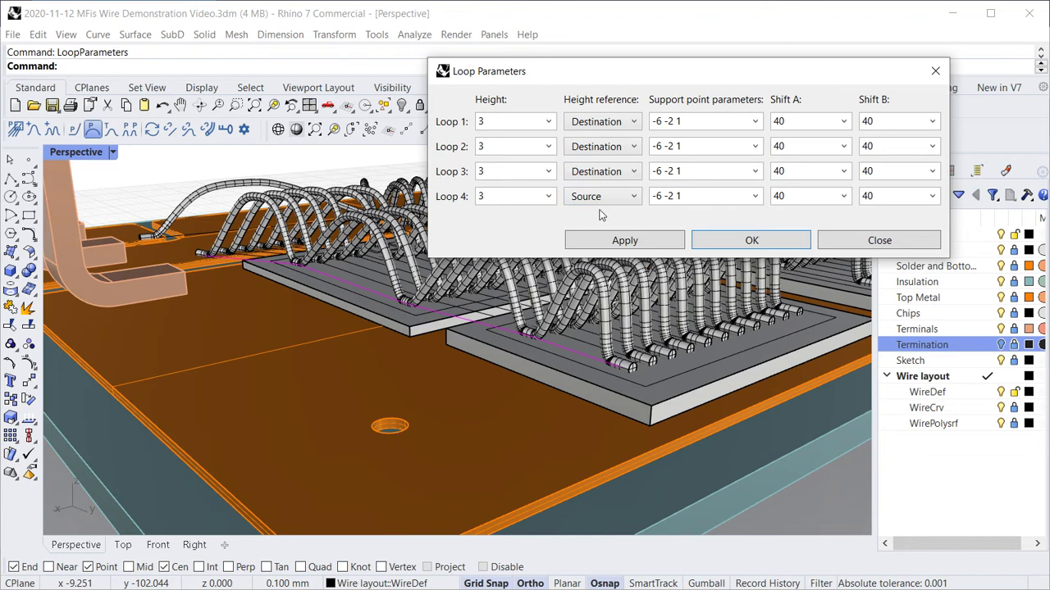
click(606, 197)
click(600, 241)
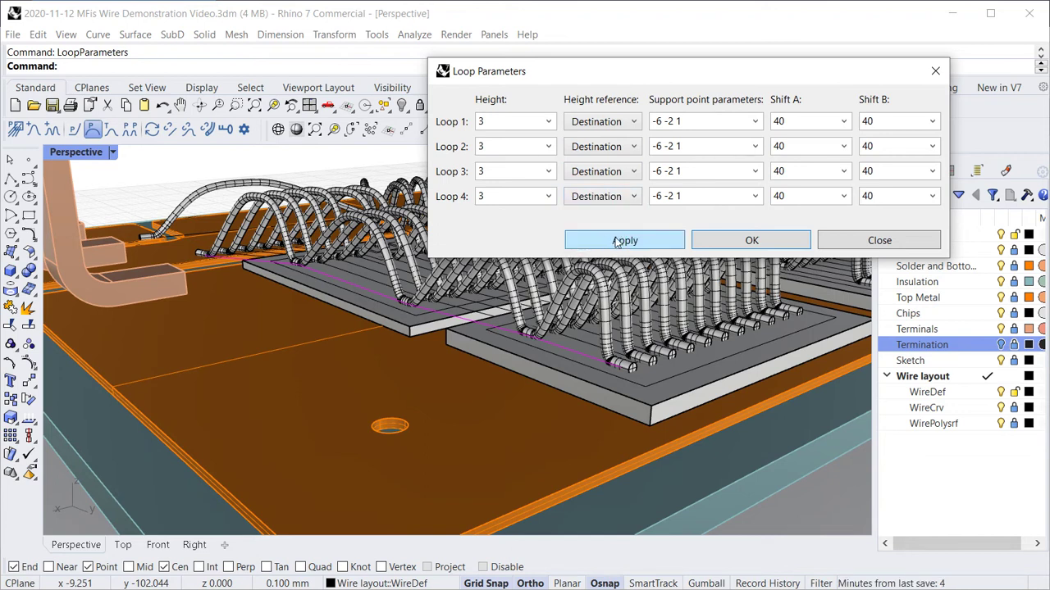
click(616, 241)
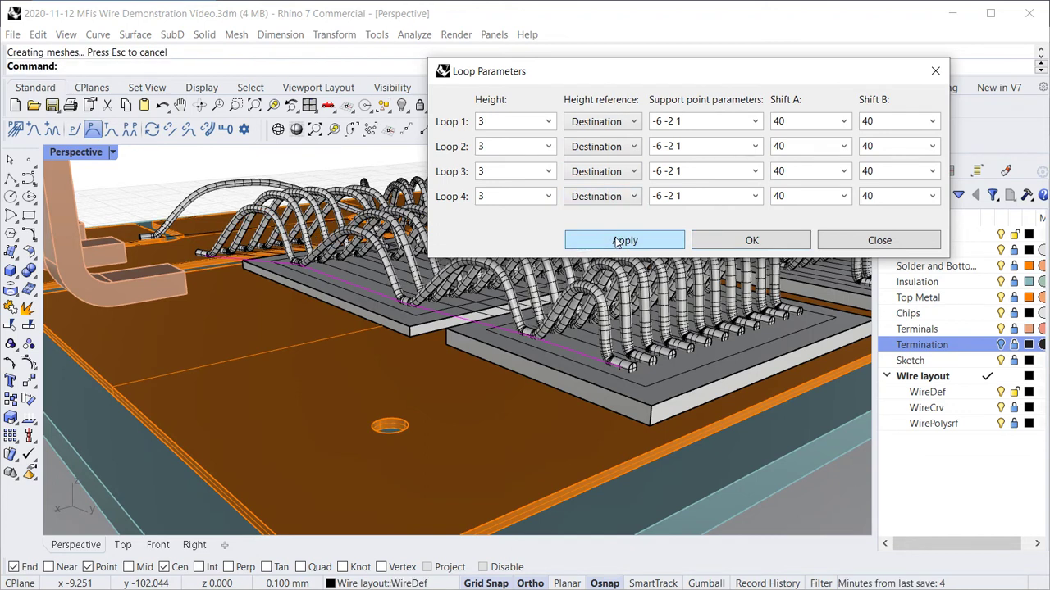
Step: Set Loop 1 of the outermost stitched wire to height 2.5 with support point parameters -4 -1 1
double_click(505, 120)
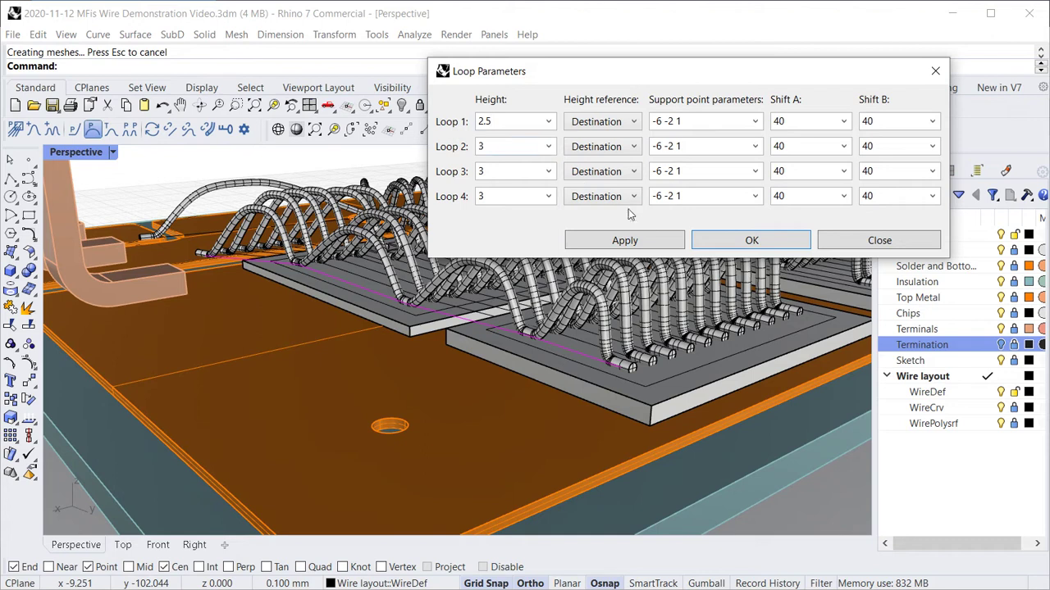
click(625, 240)
click(662, 120)
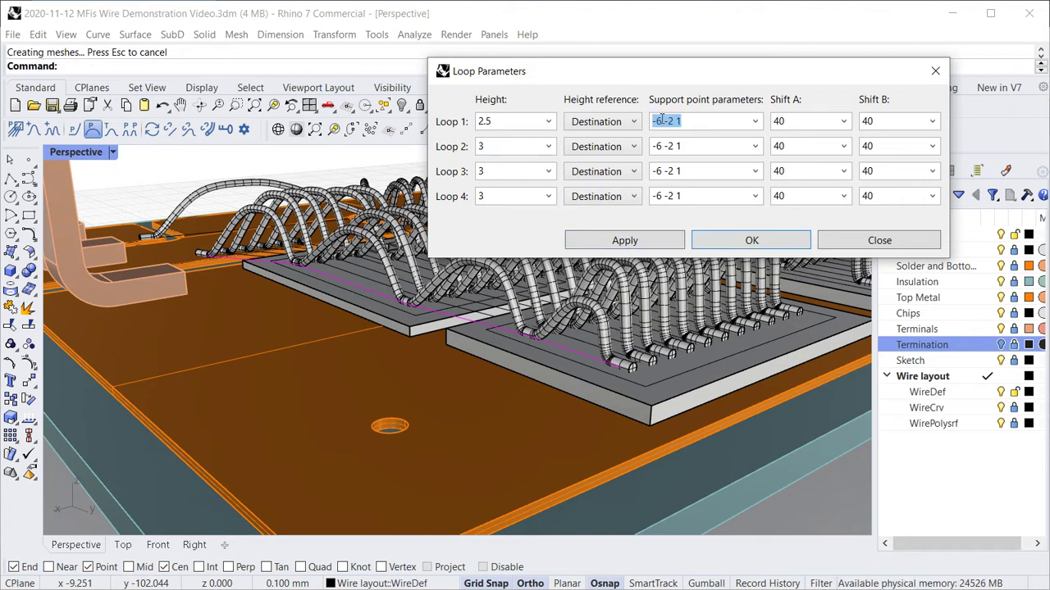
click(661, 121)
key(BackSpace)
text(4)
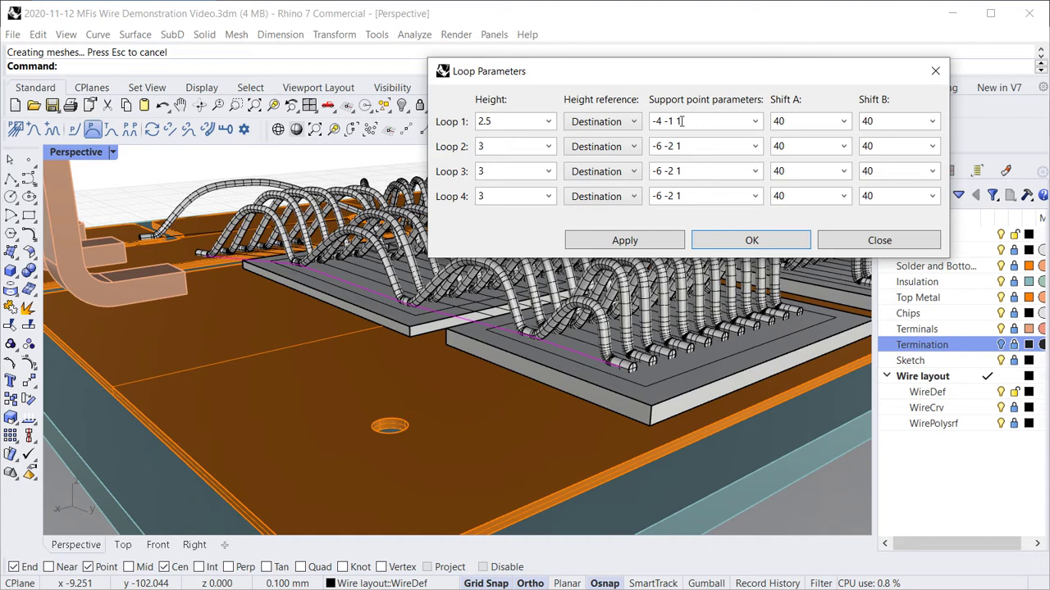
click(678, 241)
click(752, 240)
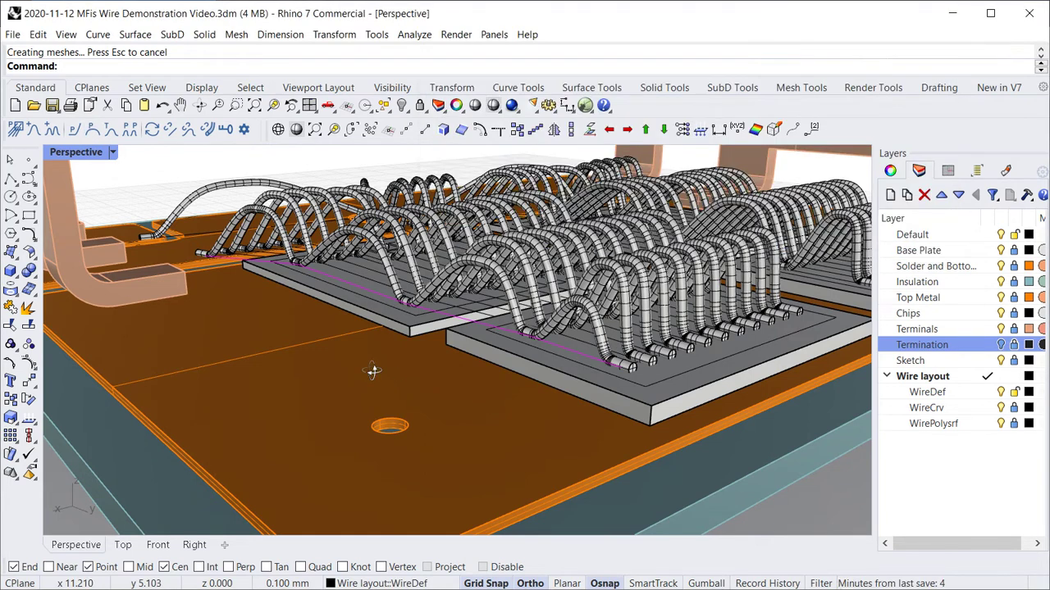
Step: Copy all foot and loop parameters of the adjusted wire to the other stitched source wires on the left and right chips
right_drag(375, 370, 492, 369)
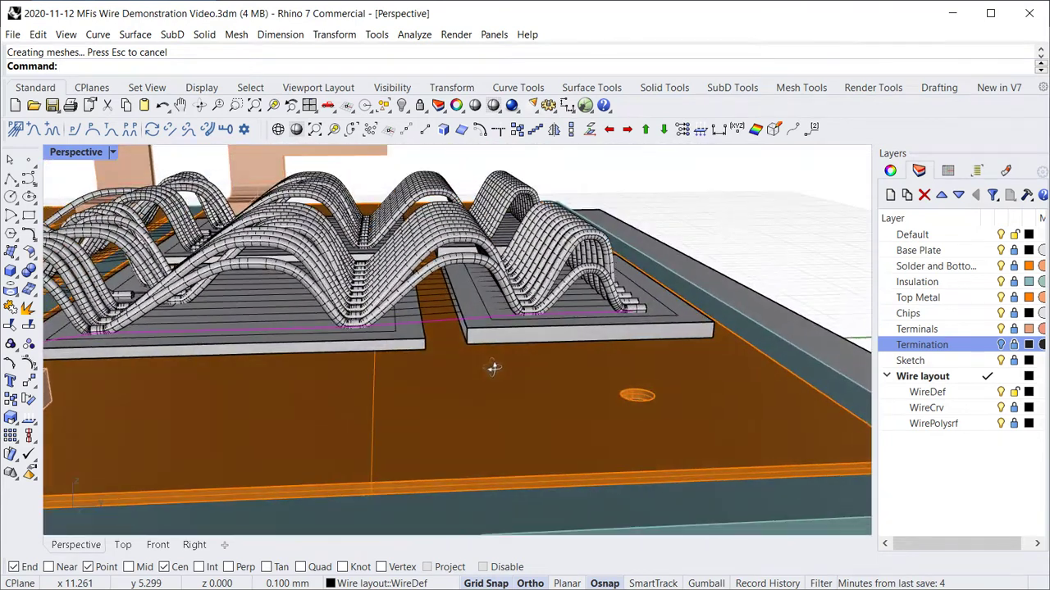
click(134, 131)
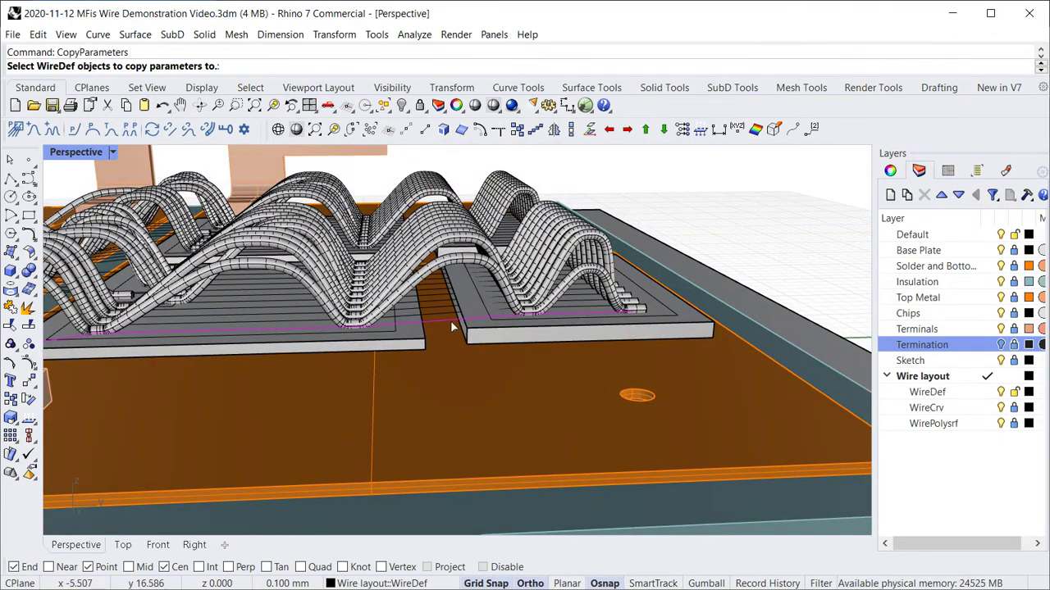
drag(476, 371, 368, 196)
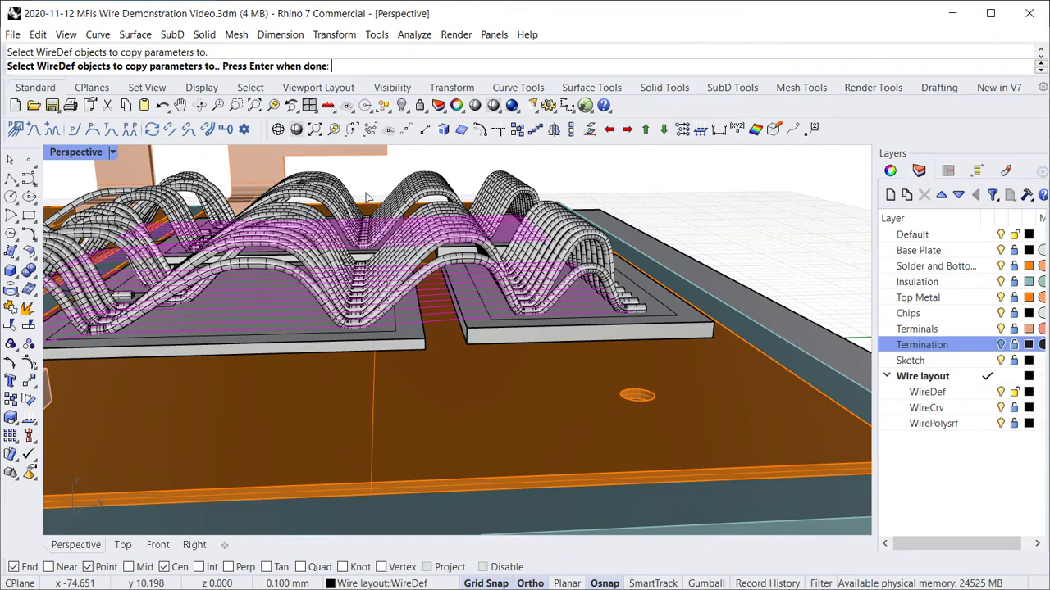
key(Return)
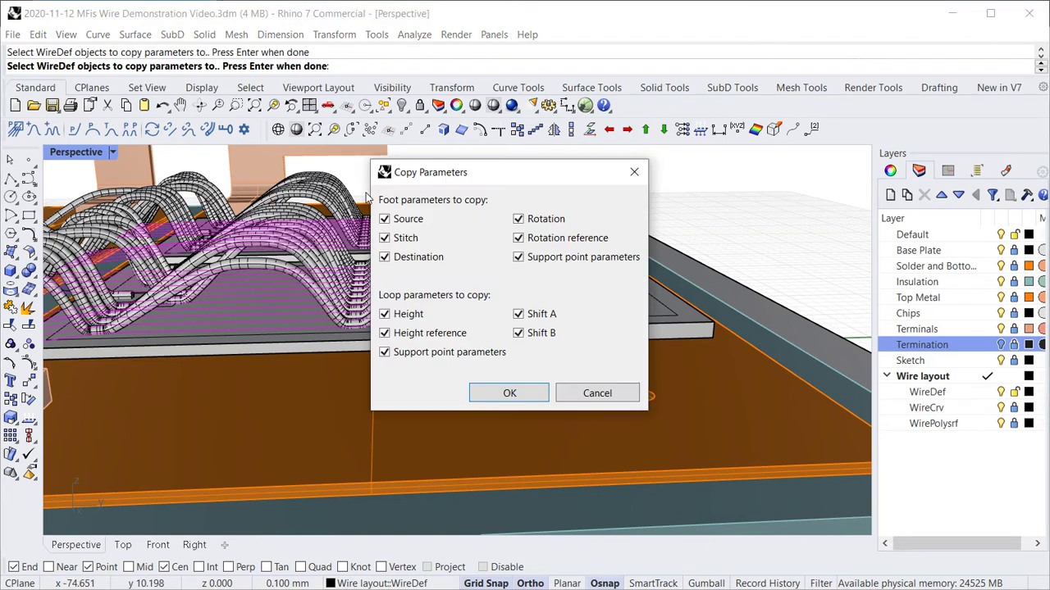
click(510, 392)
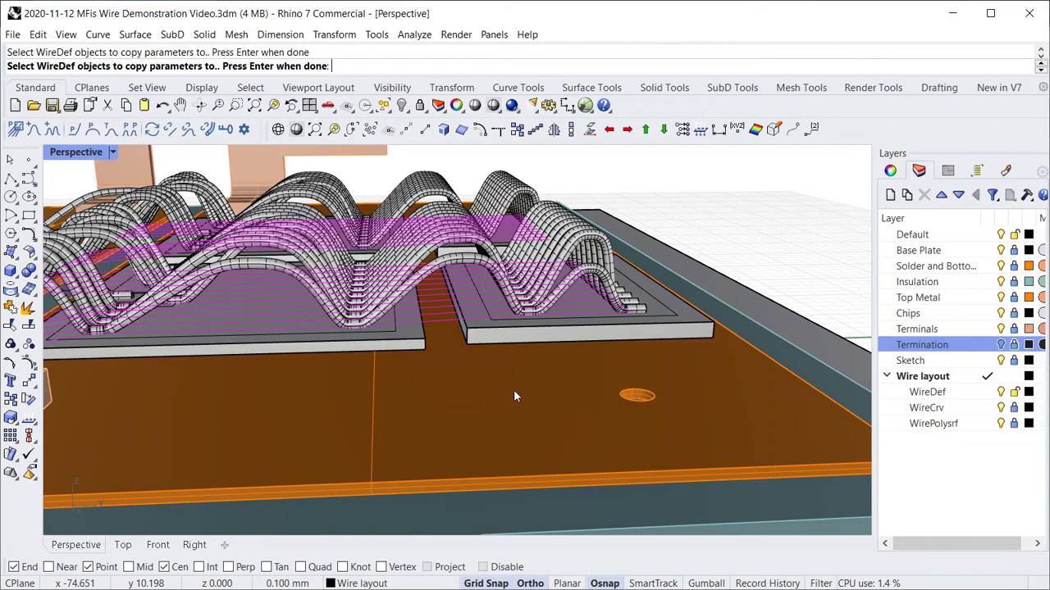
key(Return)
Step: Show the Termination layer and inspect the completed wire layout across all chips
right_drag(269, 353, 394, 386)
scroll(394, 385, down, 3)
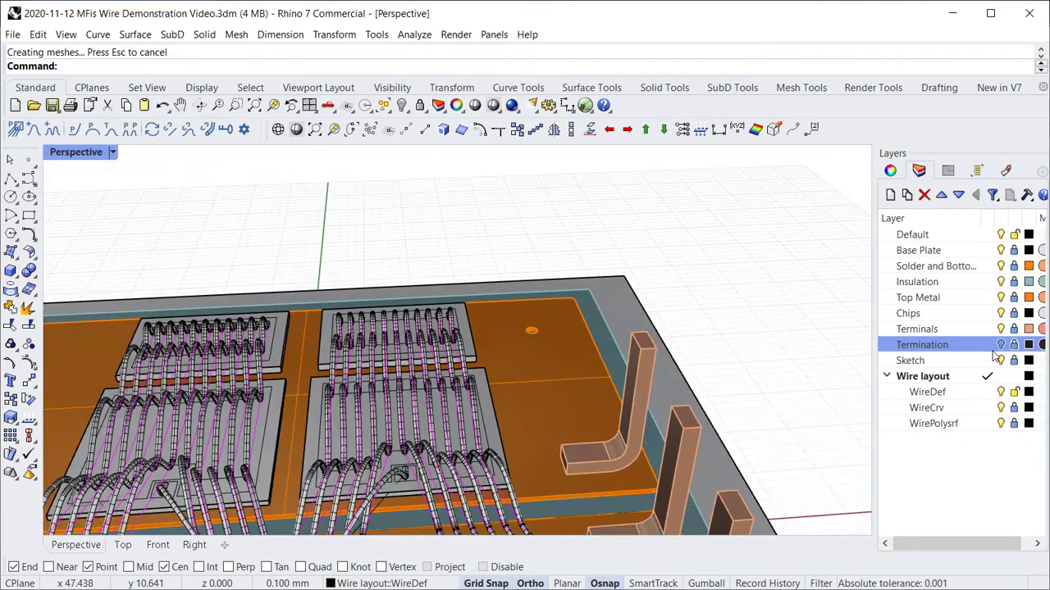
click(1000, 344)
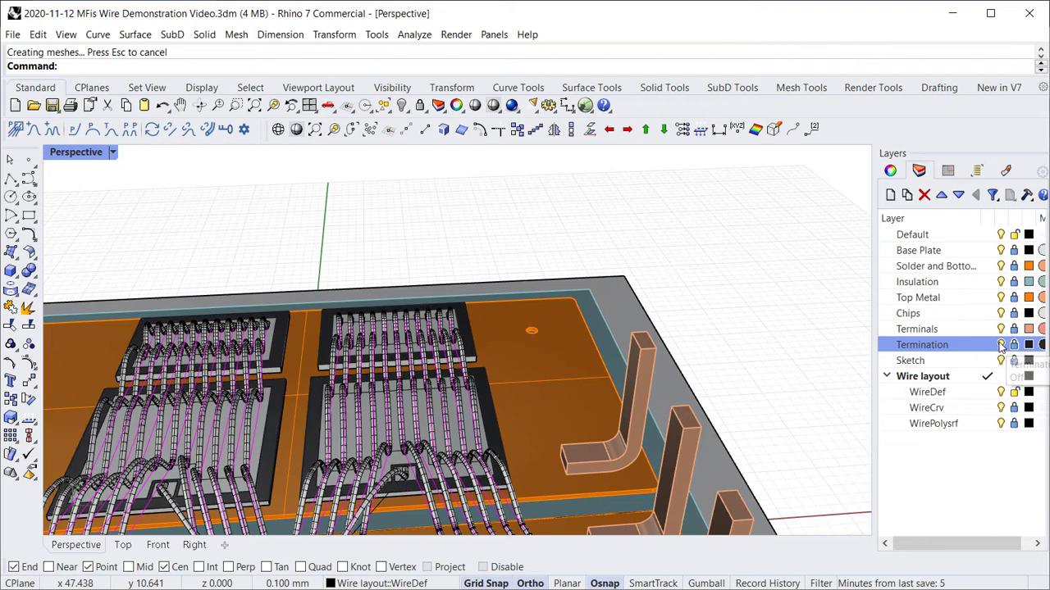
right_drag(492, 361, 528, 373)
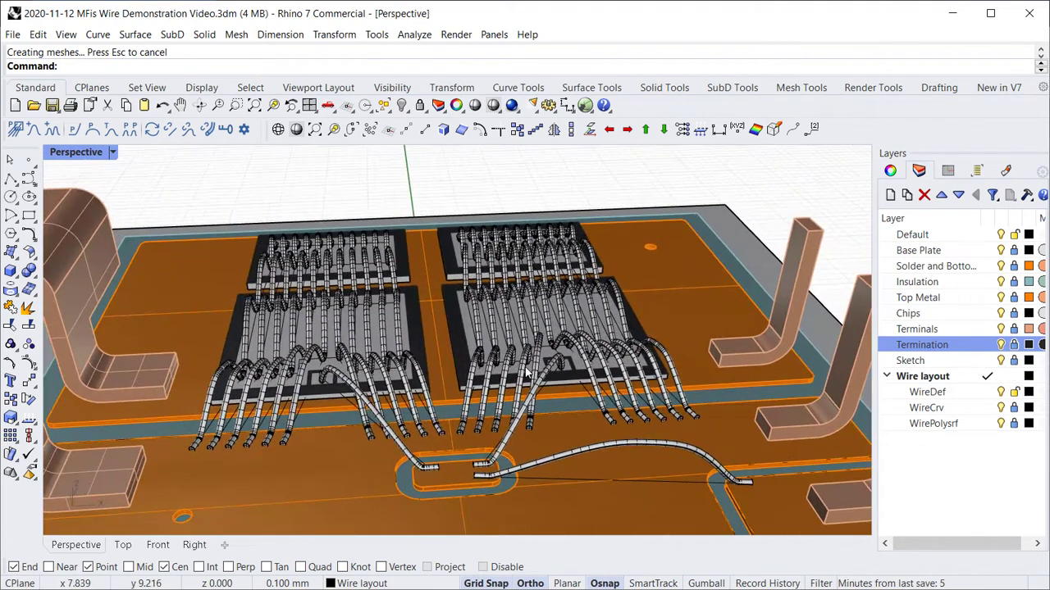
scroll(528, 373, up, 2)
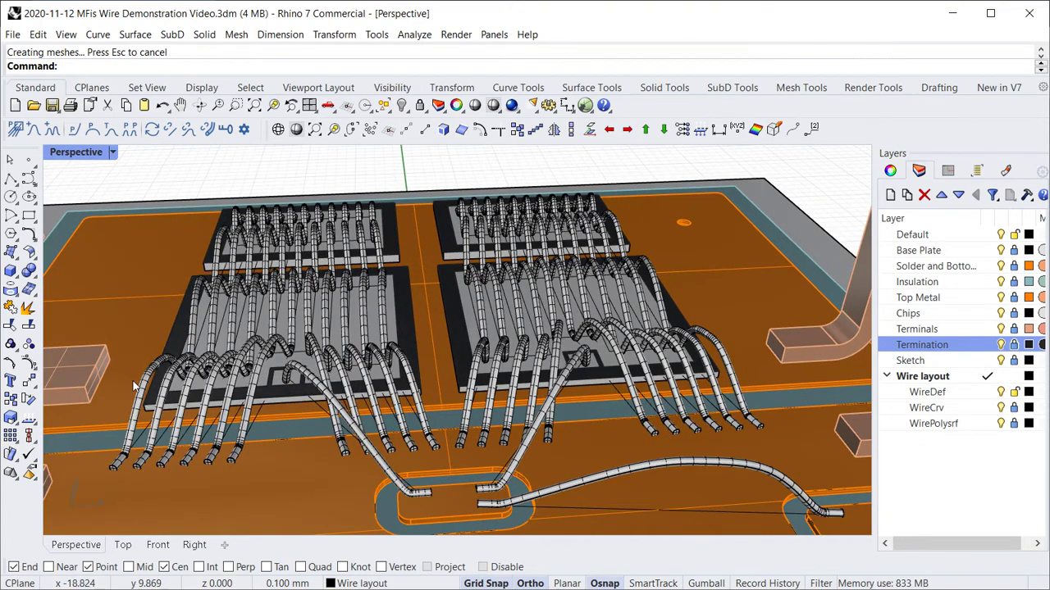
right_drag(134, 385, 56, 364)
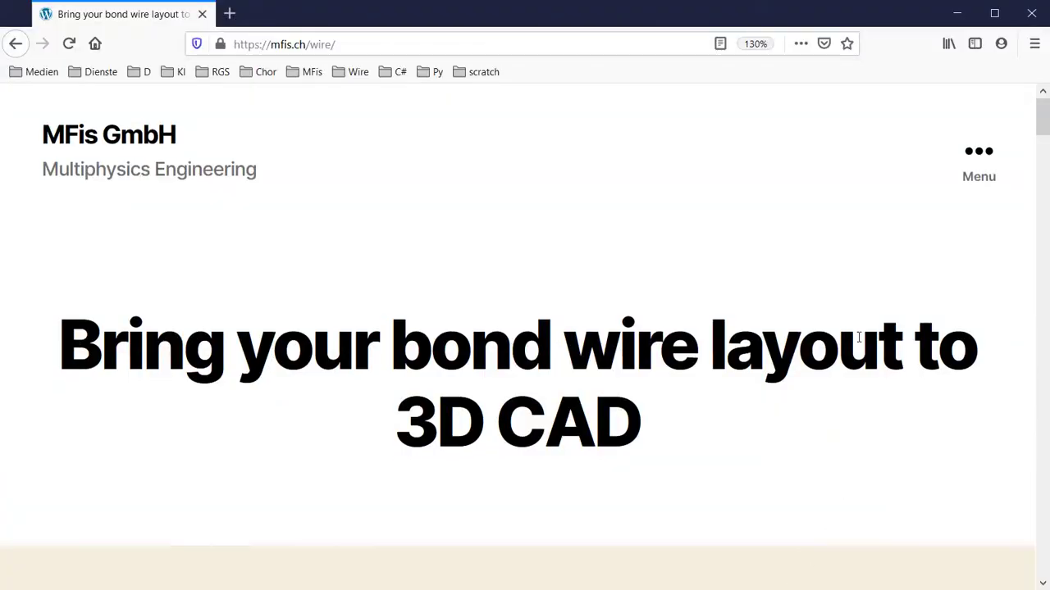
Step: Switch to the MFis Wire product page in the browser and look through its renderings, trial and installation sections
scroll(858, 337, down, 10)
scroll(860, 326, down, 5)
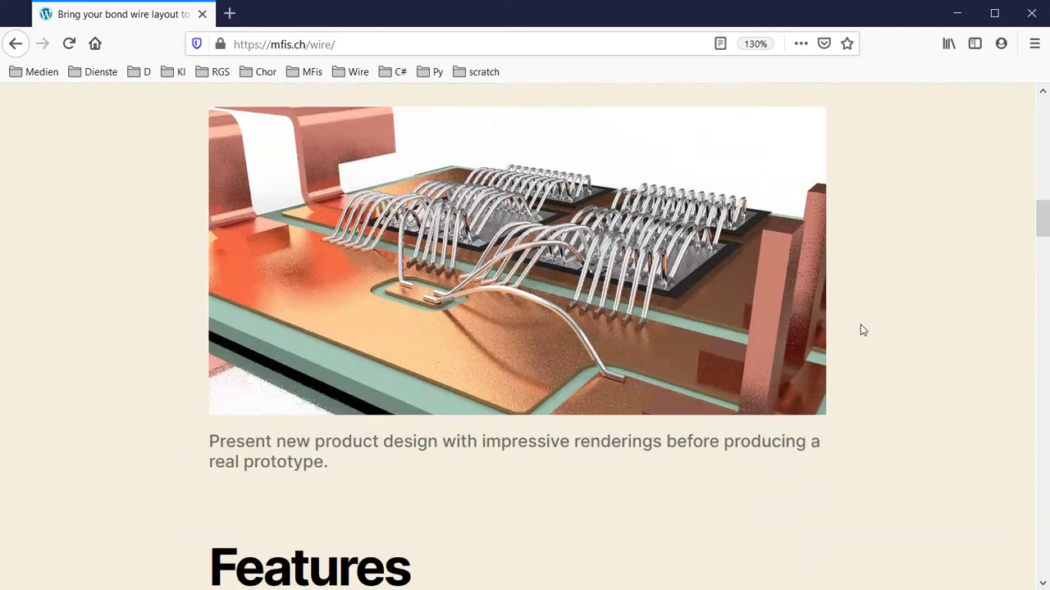
scroll(860, 326, up, 1)
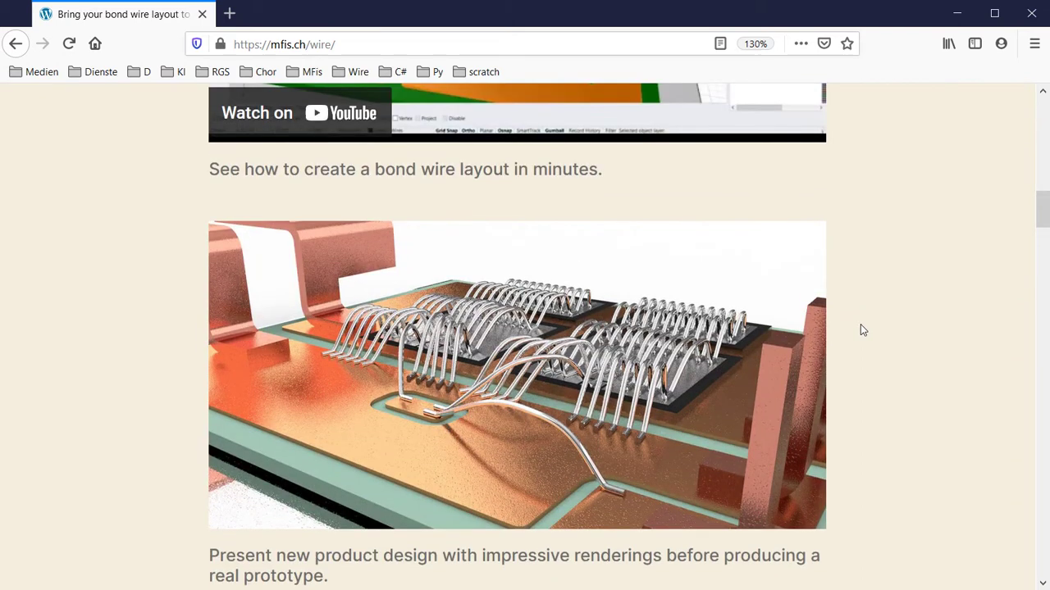
scroll(860, 328, down, 15)
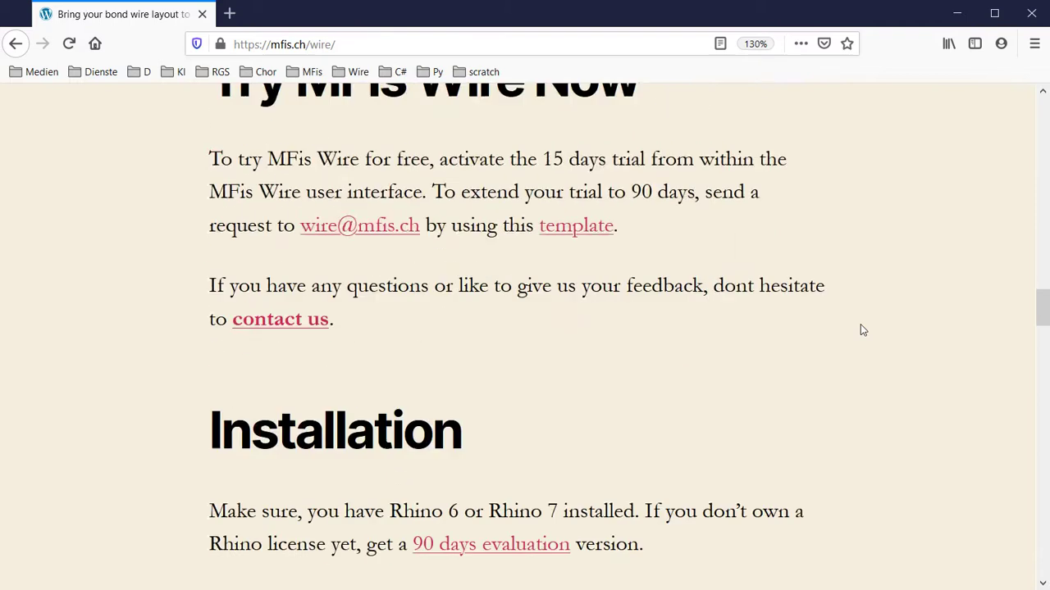
scroll(860, 327, up, 4)
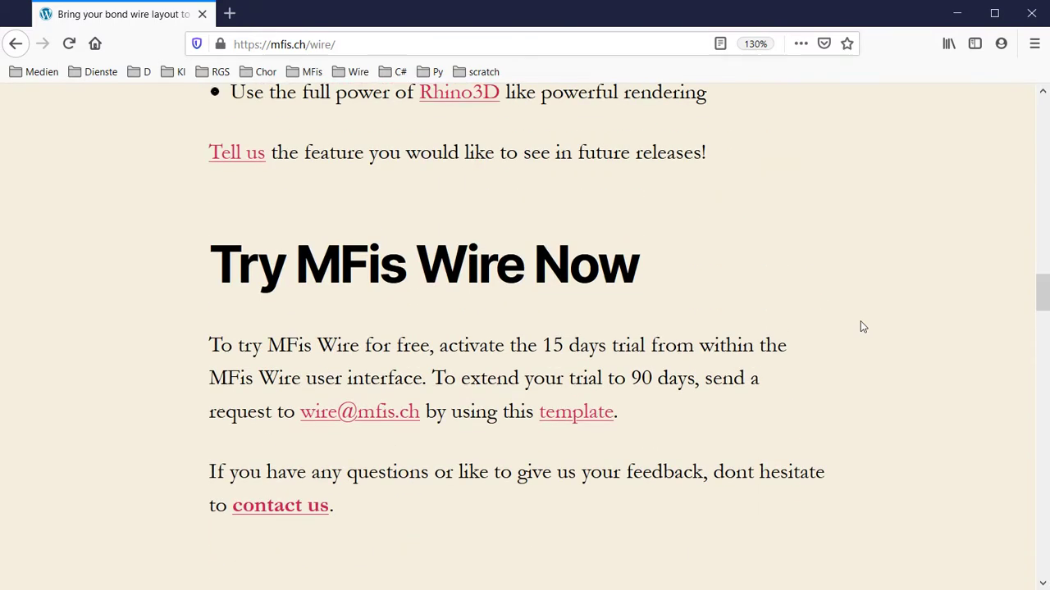